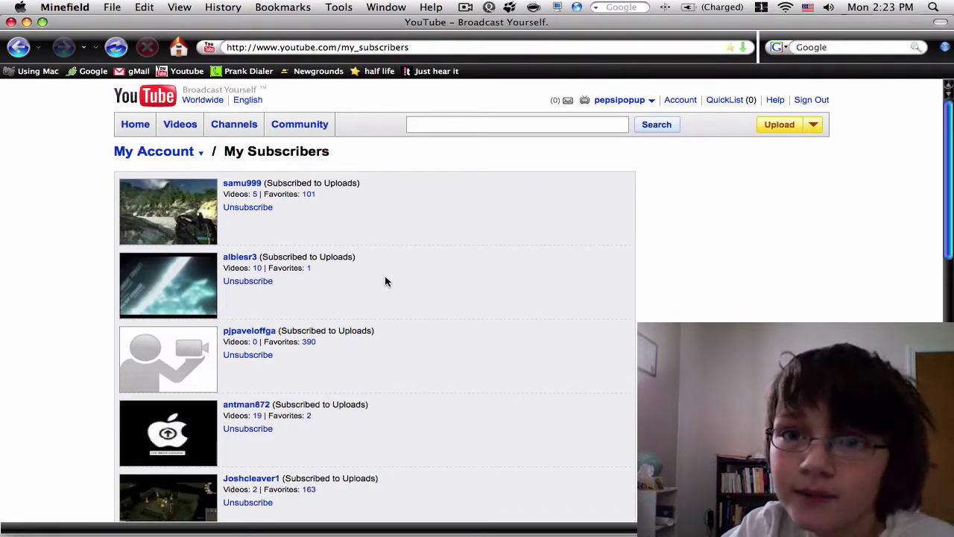
# Look through the list of channel subscribers on the My Subscribers page
pyautogui.scroll(-1, 385, 281)
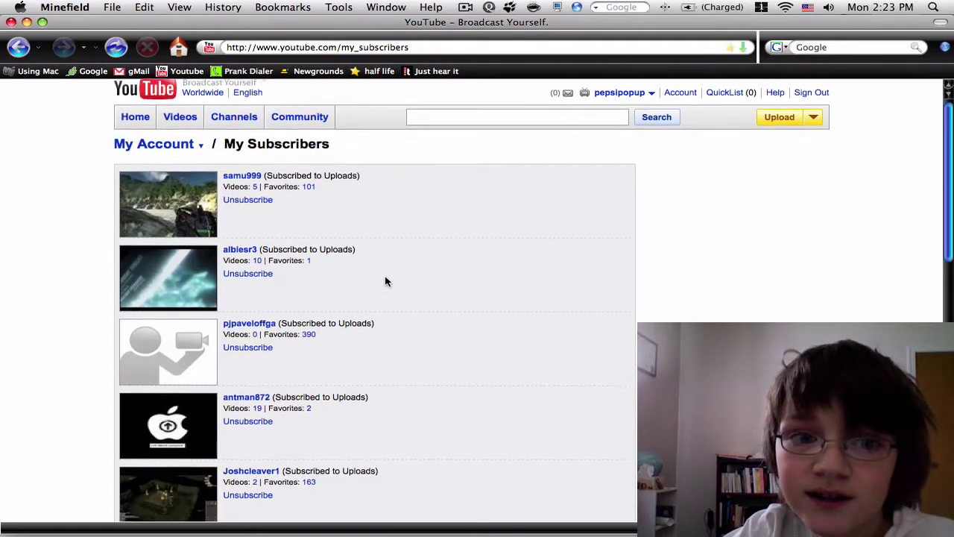
pyautogui.scroll(1, 387, 281)
pyautogui.scroll(-1, 388, 281)
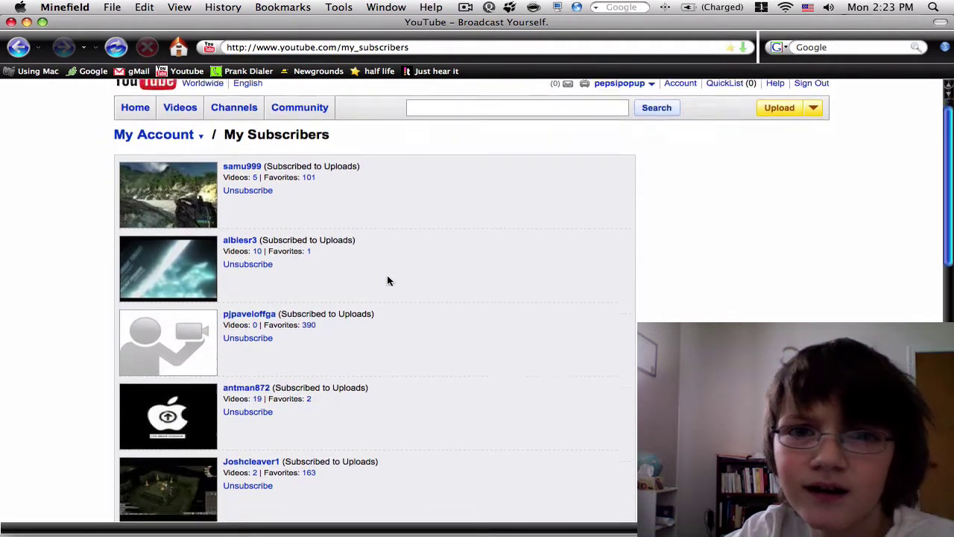
pyautogui.scroll(1, 388, 281)
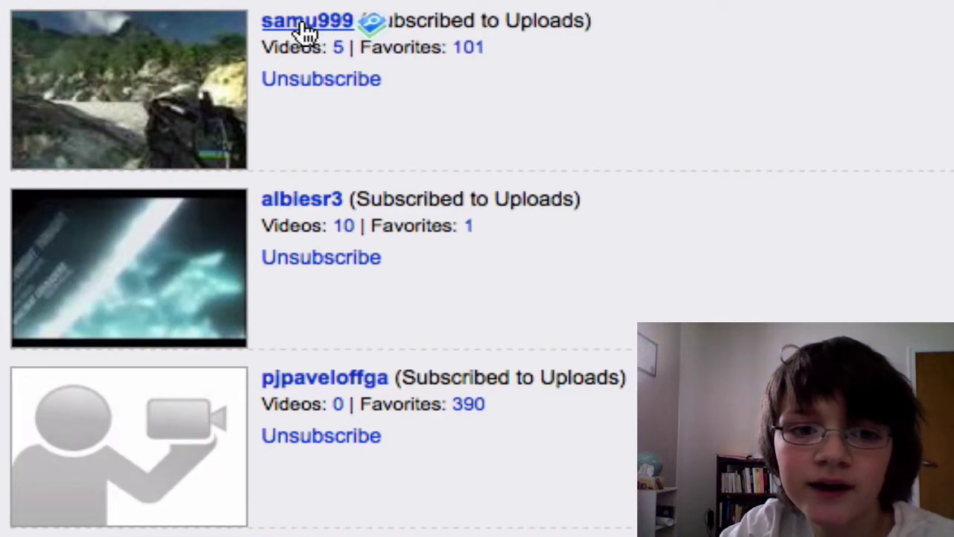
pyautogui.scroll(-2, 643, 98)
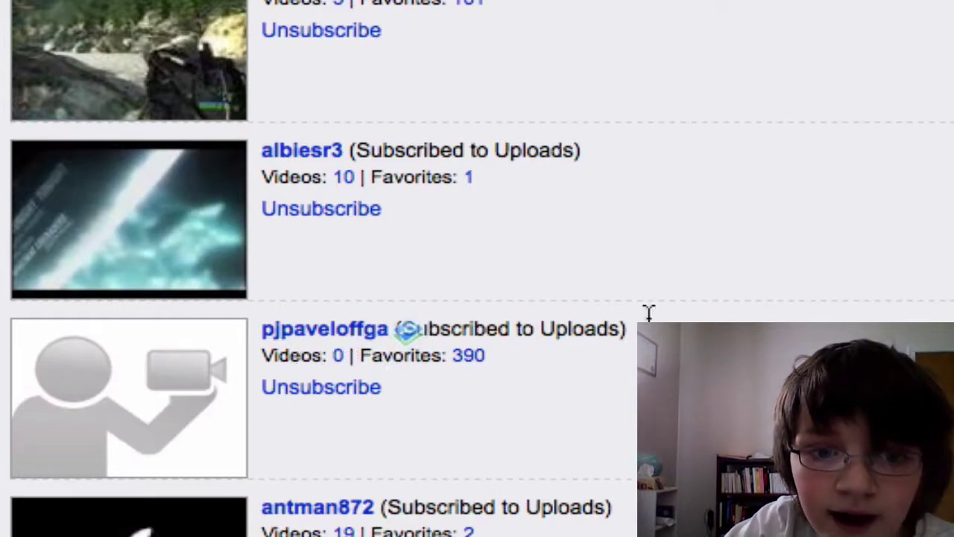
pyautogui.scroll(-3, 828, 256)
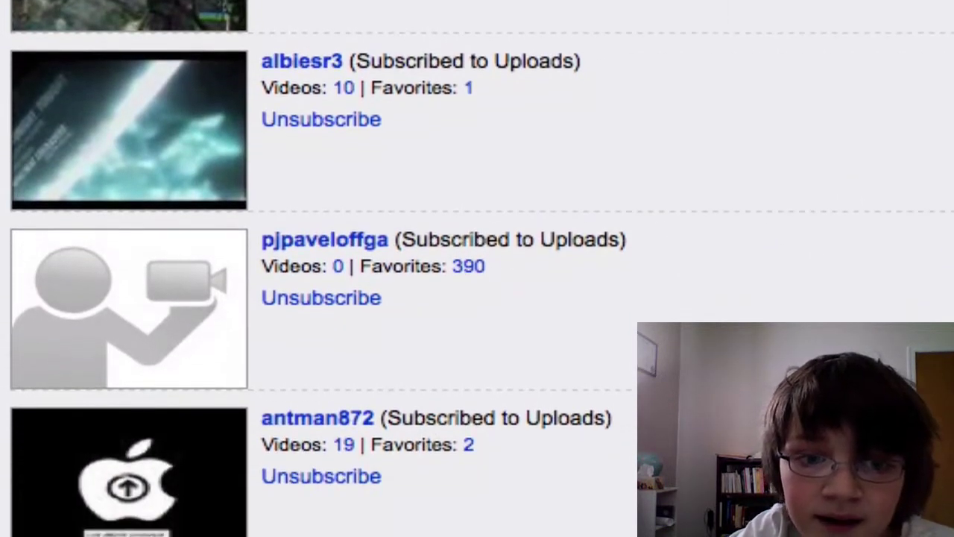
pyautogui.scroll(-3, 426, 423)
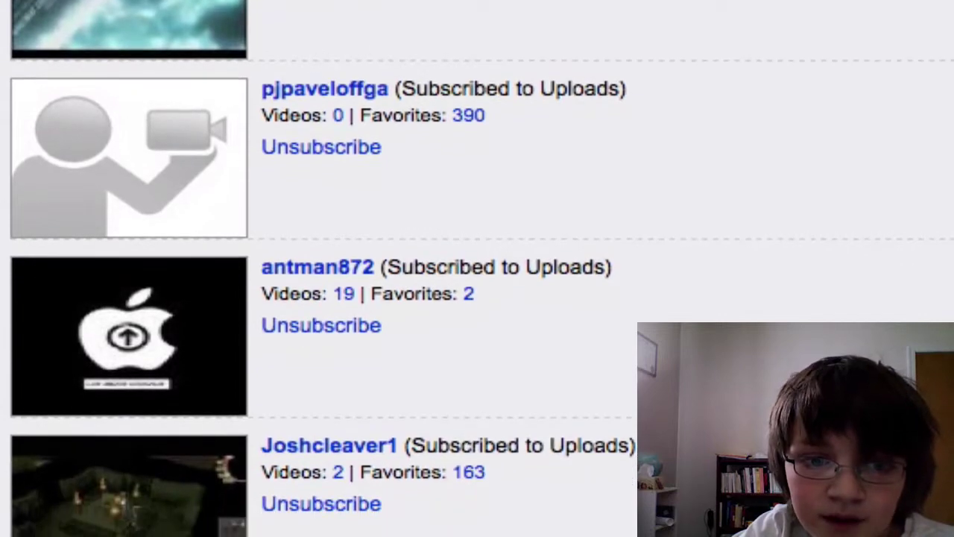
pyautogui.scroll(-2, 424, 458)
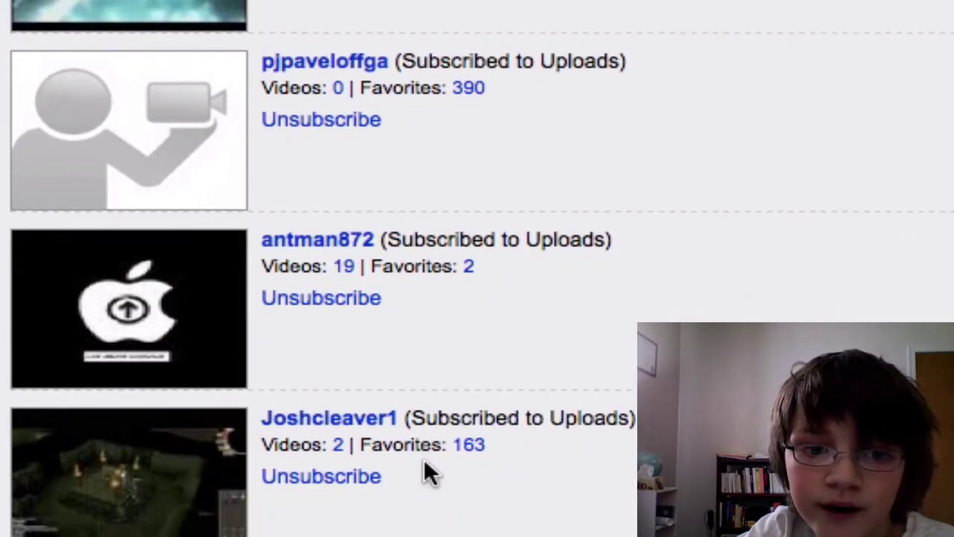
pyautogui.scroll(-2, 423, 457)
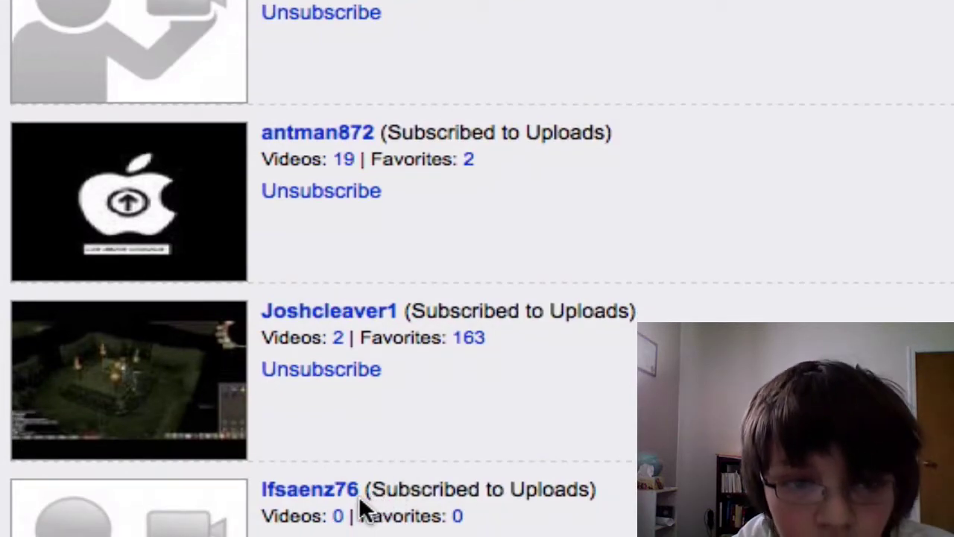
pyautogui.scroll(-1, 362, 506)
pyautogui.click(298, 490)
pyautogui.scroll(-1, 298, 474)
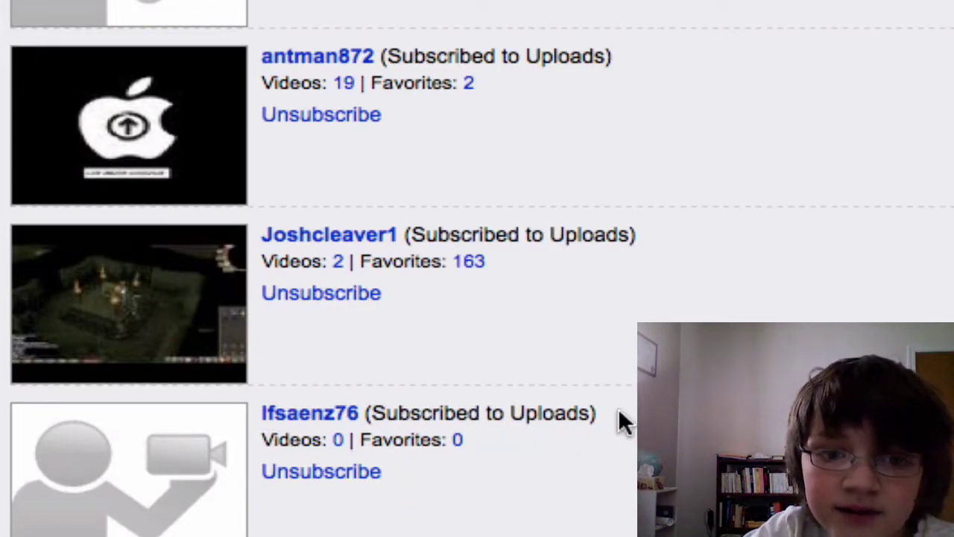
pyautogui.scroll(-1, 630, 407)
pyautogui.scroll(-3, 633, 437)
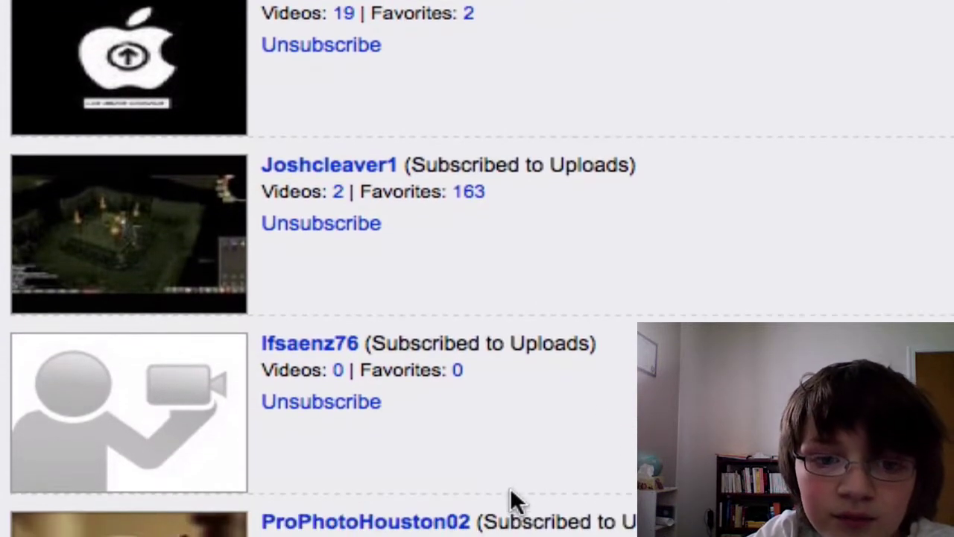
pyautogui.scroll(-2, 421, 522)
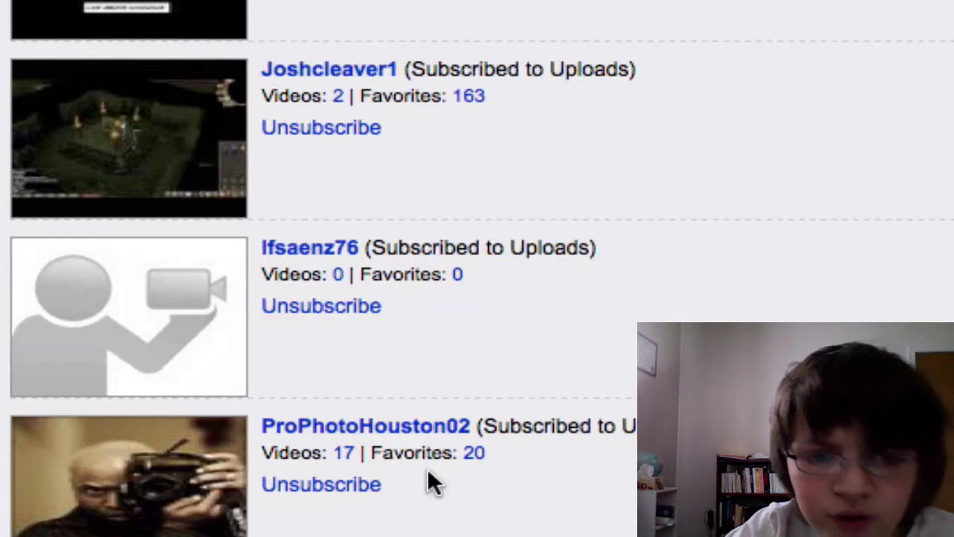
pyautogui.scroll(-5, 437, 472)
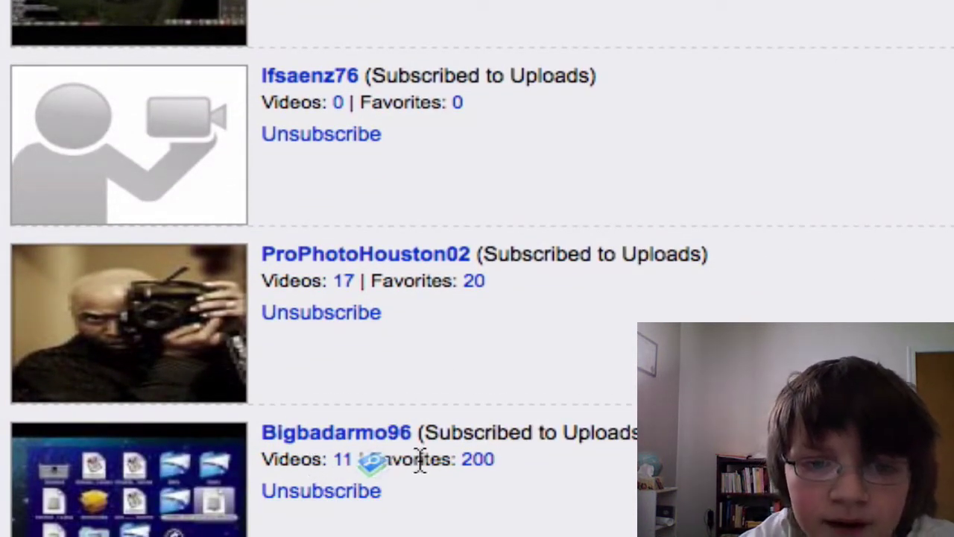
pyautogui.scroll(-3, 418, 454)
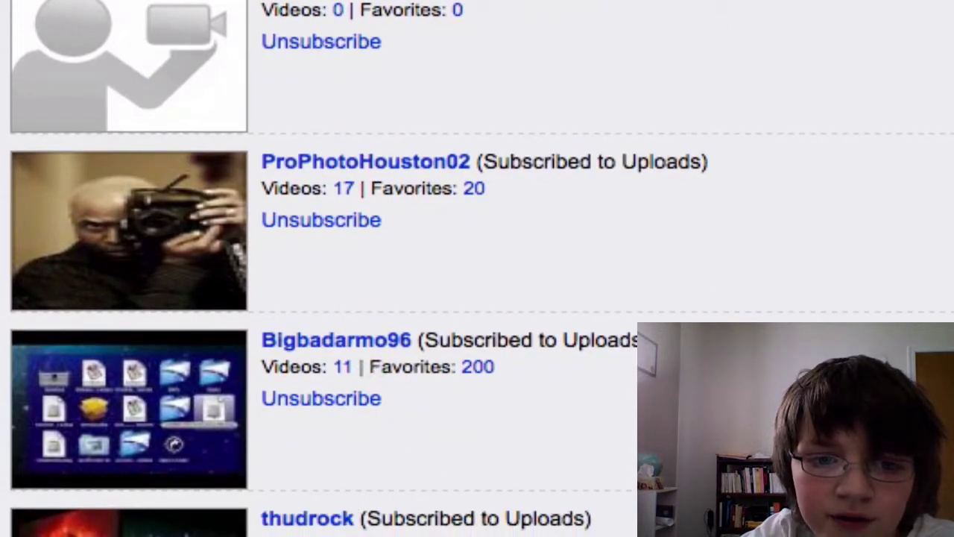
pyautogui.scroll(-8, 358, 269)
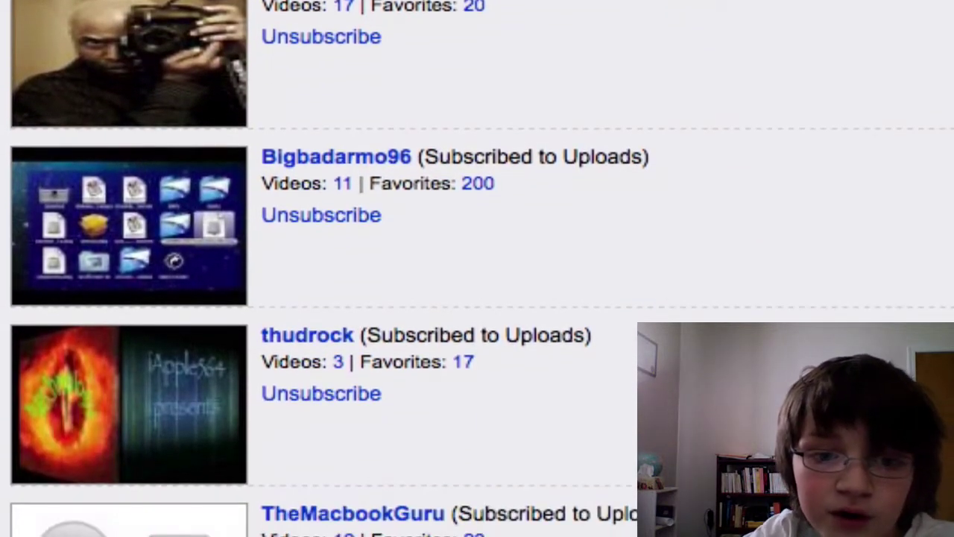
pyautogui.scroll(-4, 320, 514)
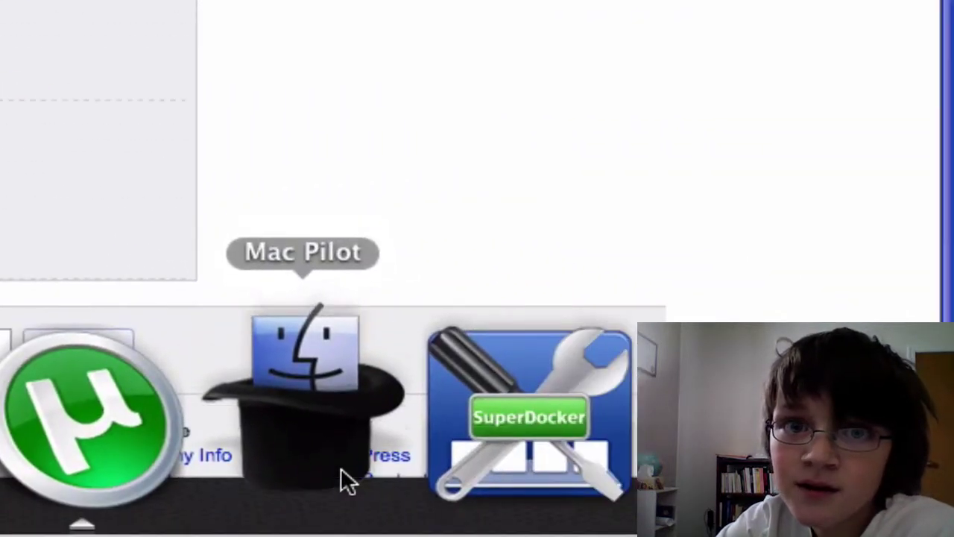
# Open Mac Pilot and look over the application categories in its General settings
pyautogui.click(341, 467)
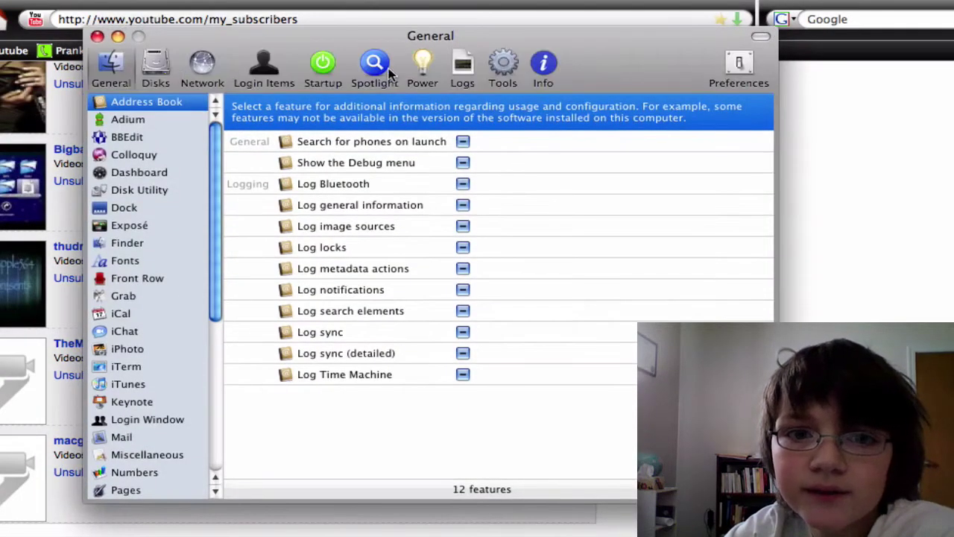
pyautogui.moveTo(620, 45)
pyautogui.mouseDown()
pyautogui.moveTo(617, 58)
pyautogui.moveTo(628, 61)
pyautogui.mouseUp()
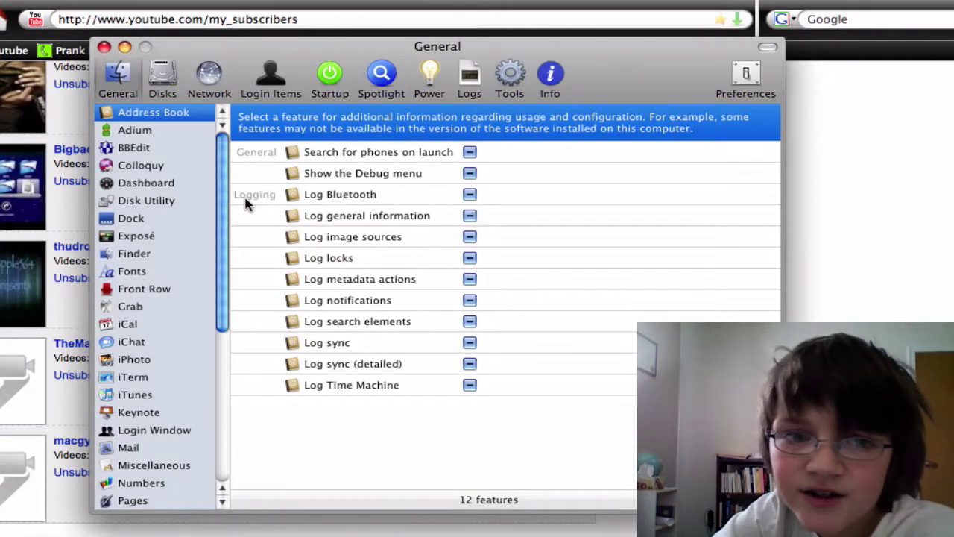
pyautogui.scroll(-8, 198, 211)
pyautogui.scroll(8, 198, 211)
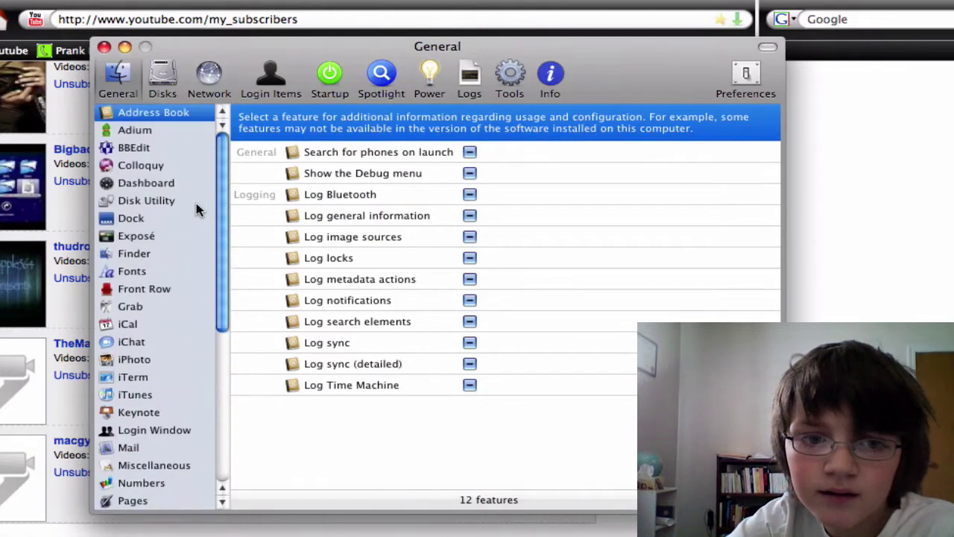
pyautogui.scroll(-8, 196, 207)
pyautogui.scroll(8, 196, 209)
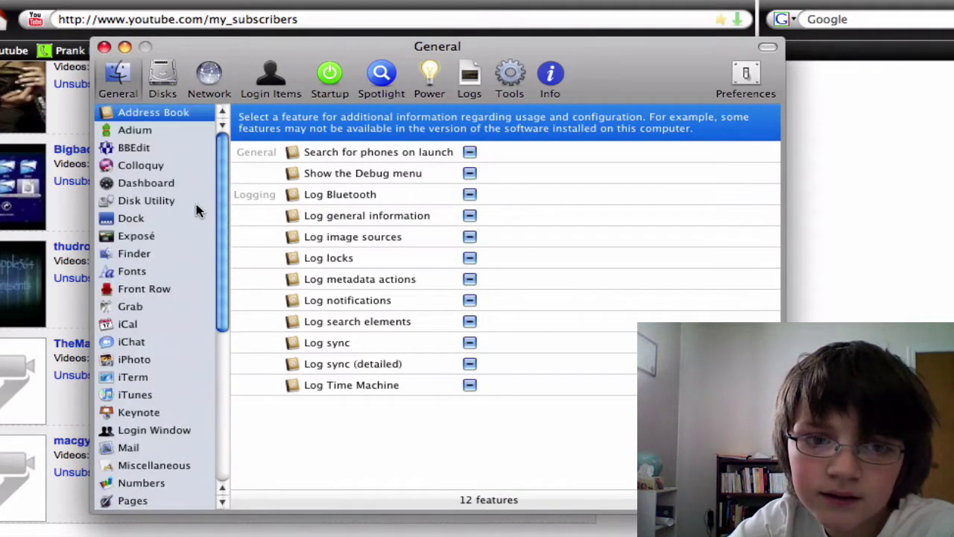
# Examine the General features offered for Adium, Colloquy and the Dock
pyautogui.click(136, 131)
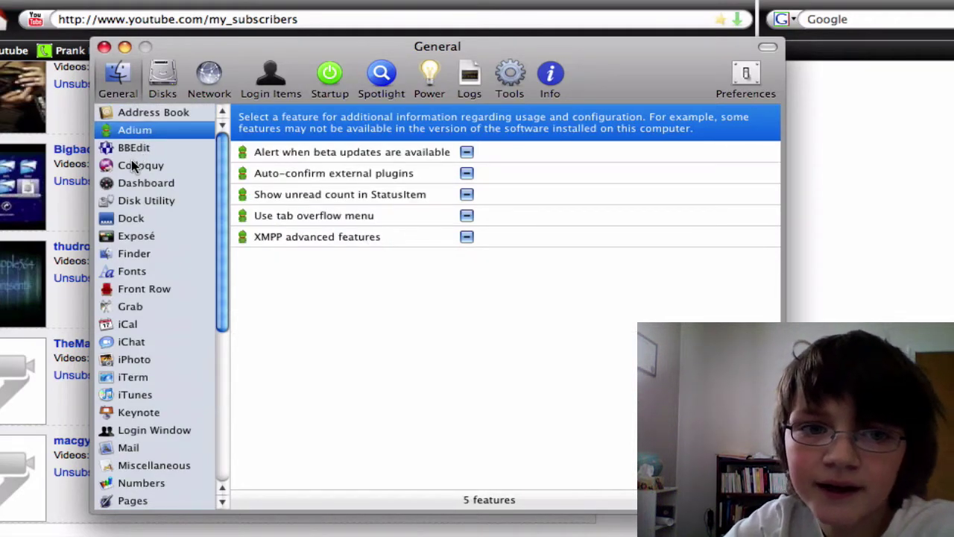
pyautogui.click(131, 161)
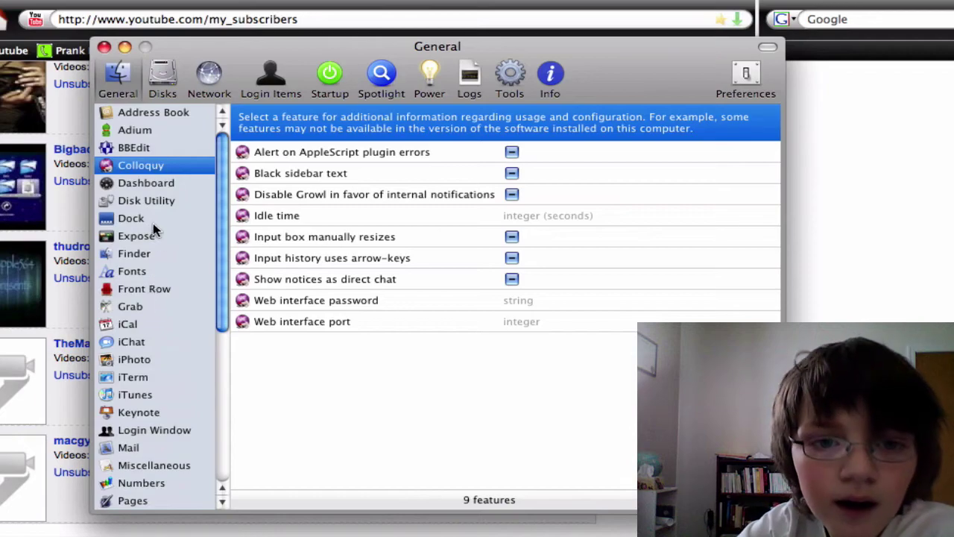
pyautogui.click(134, 219)
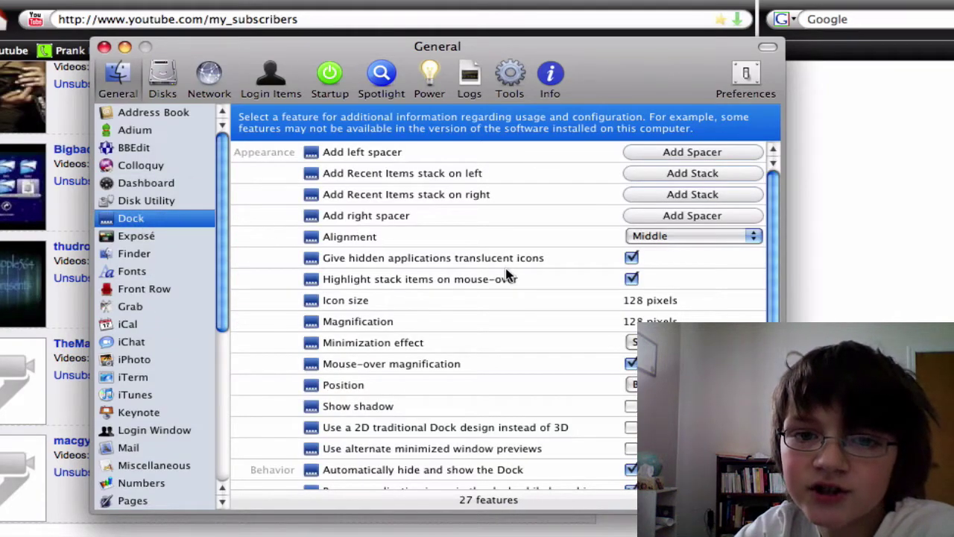
pyautogui.scroll(-5, 447, 258)
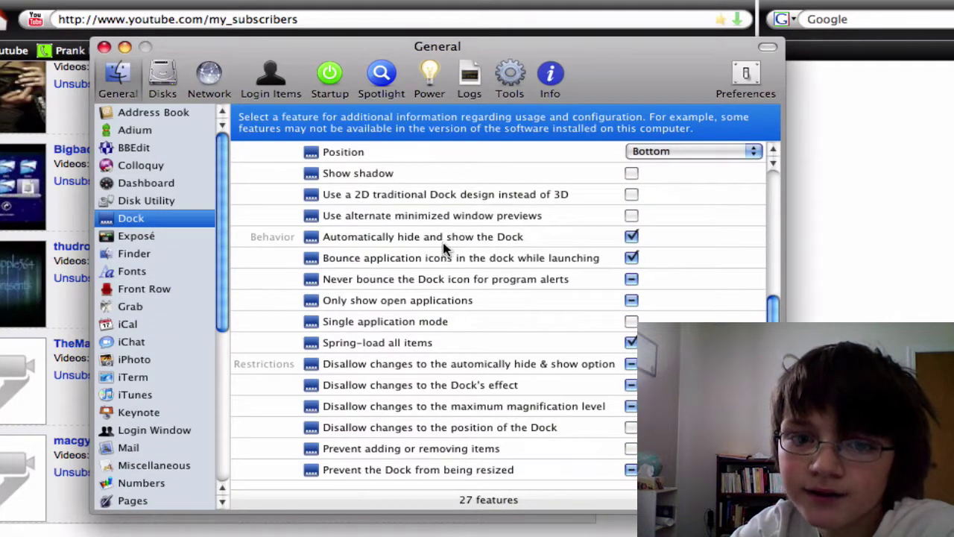
pyautogui.scroll(5, 442, 250)
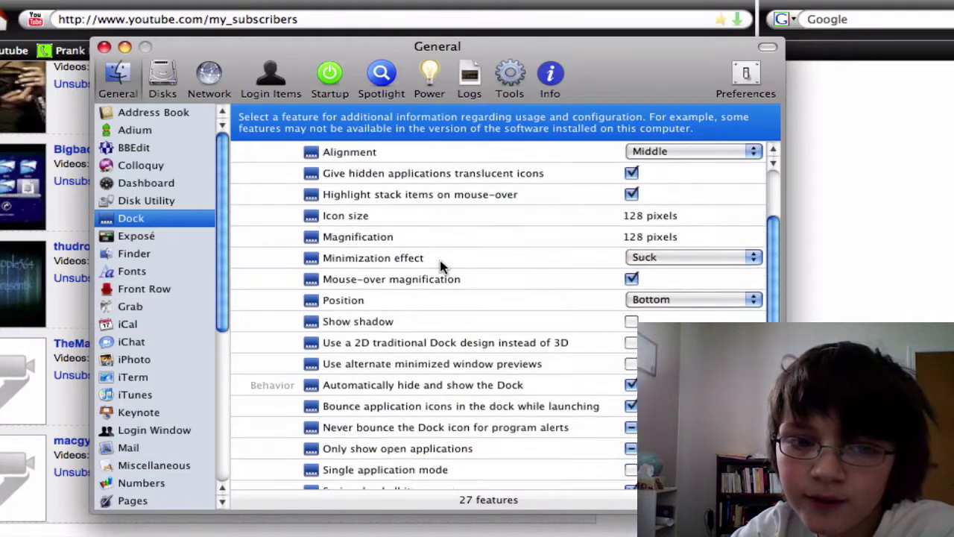
# Examine the Mail and Address Book features and the remaining General categories down to Xcode
pyautogui.click(119, 450)
pyautogui.scroll(-5, 181, 274)
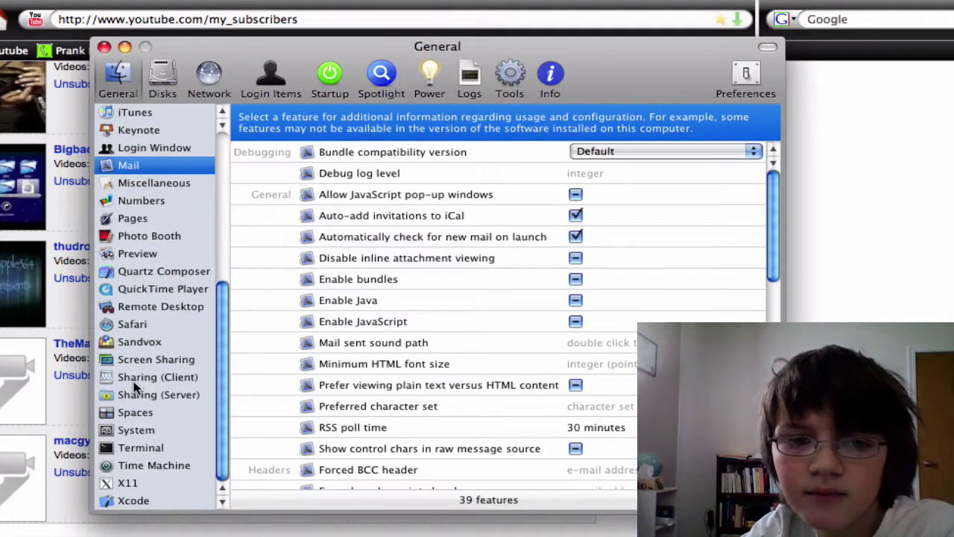
pyautogui.scroll(5, 132, 389)
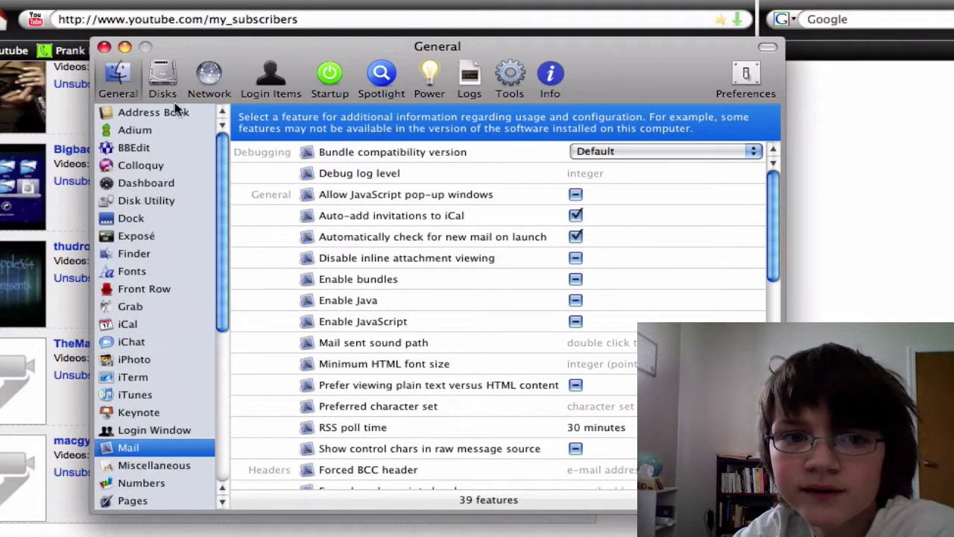
pyautogui.click(150, 115)
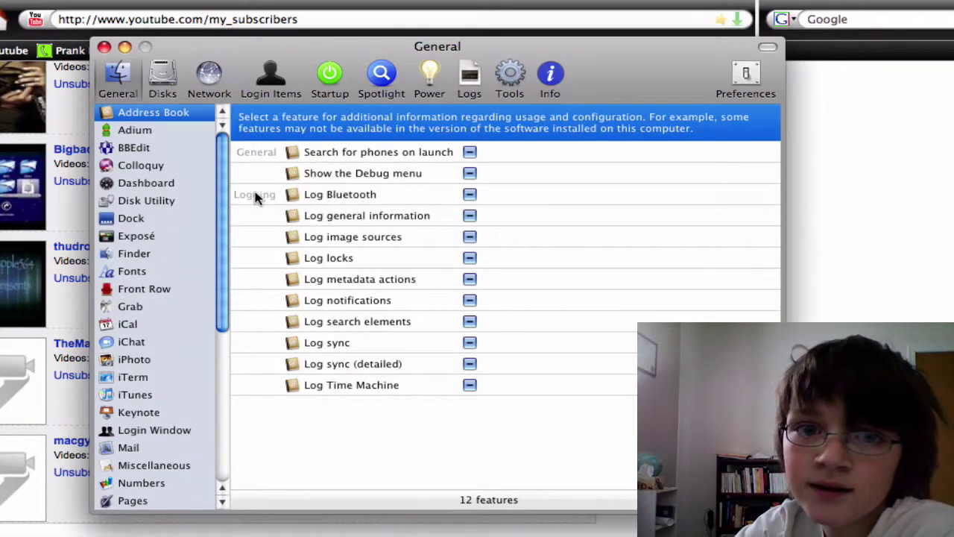
pyautogui.scroll(-6, 171, 309)
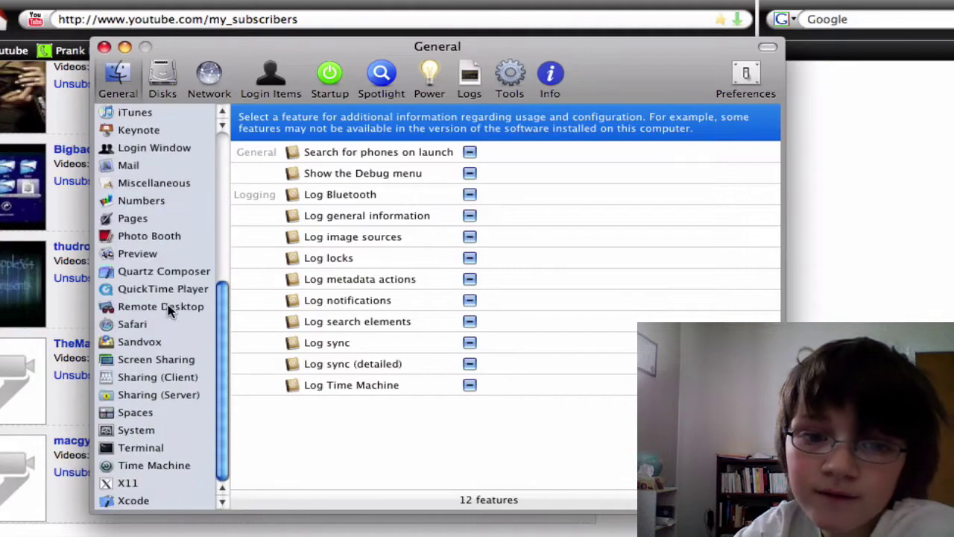
pyautogui.scroll(6, 171, 326)
pyautogui.scroll(-6, 168, 381)
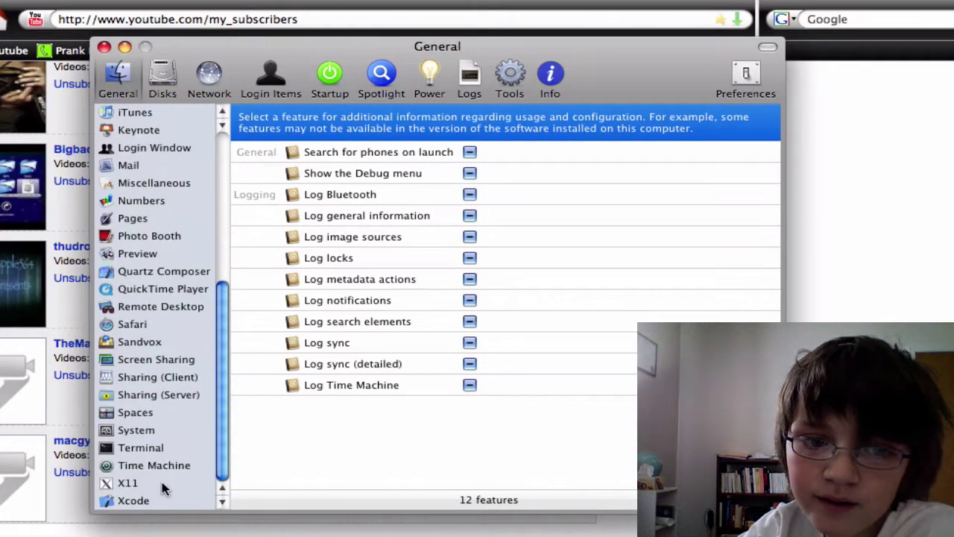
pyautogui.scroll(3, 137, 447)
pyautogui.scroll(3, 136, 421)
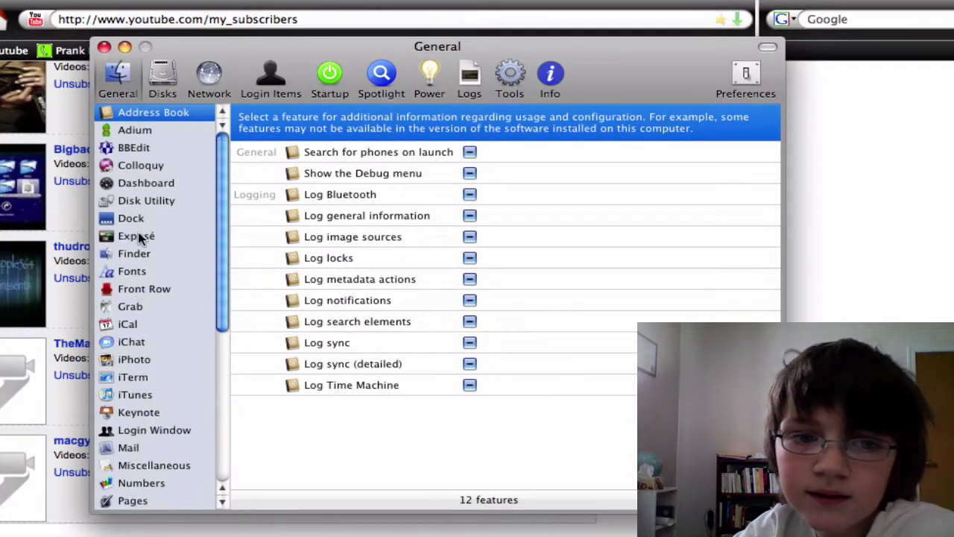
# Review the Disks, Network, Login Items, Startup and Spotlight settings in turn
pyautogui.click(164, 84)
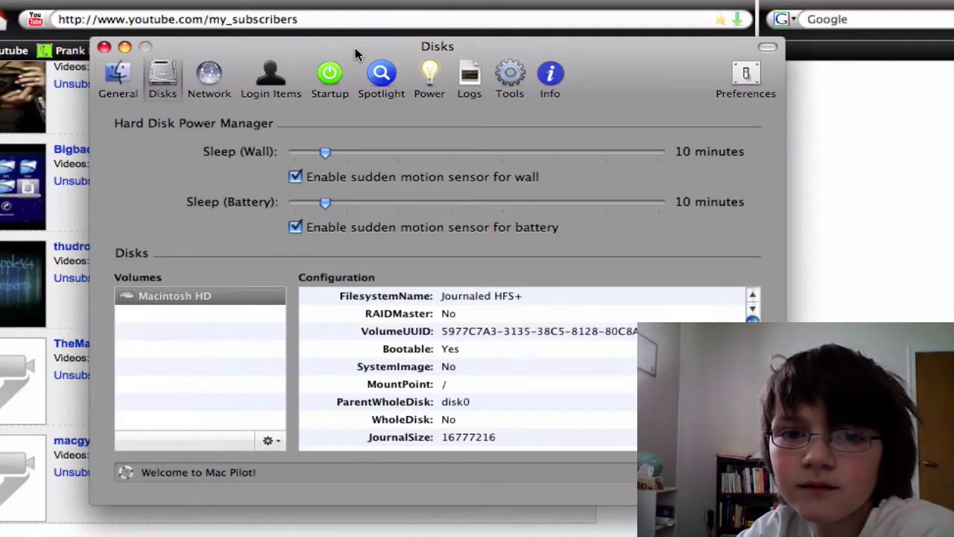
pyautogui.moveTo(356, 53); pyautogui.dragTo(337, 38)
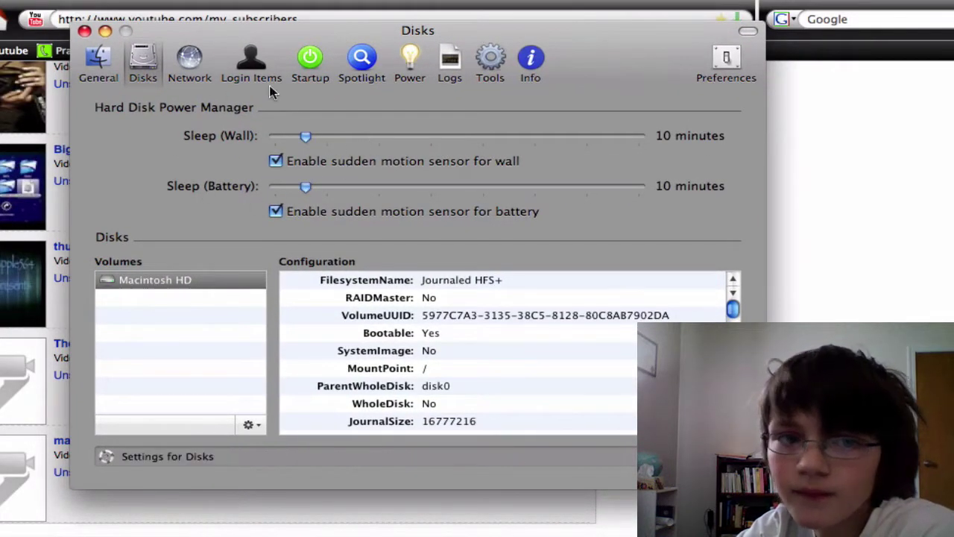
pyautogui.click(192, 66)
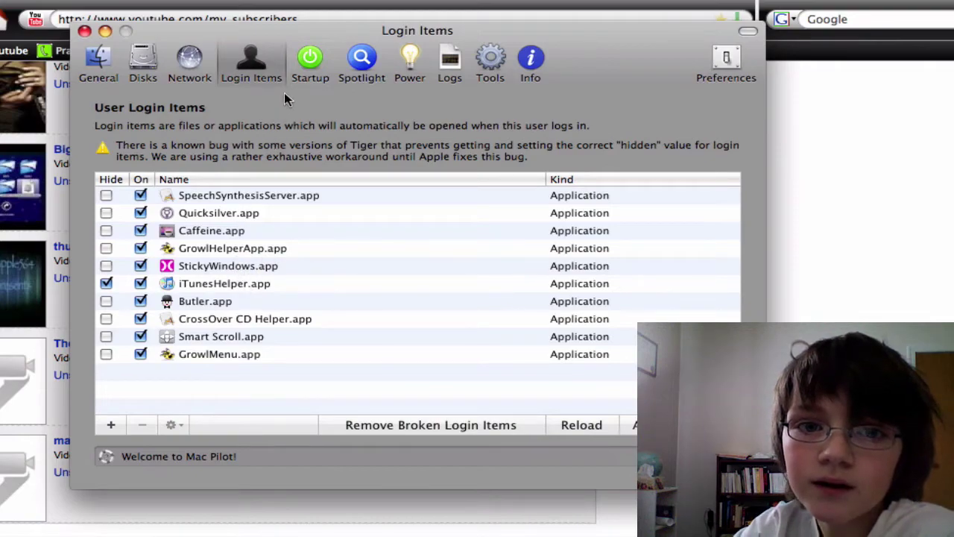
pyautogui.click(311, 61)
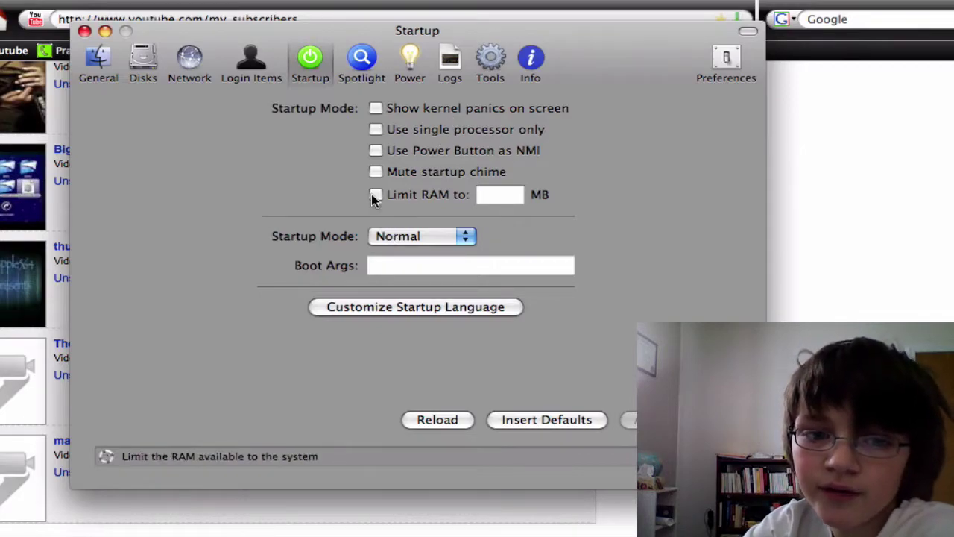
pyautogui.click(351, 85)
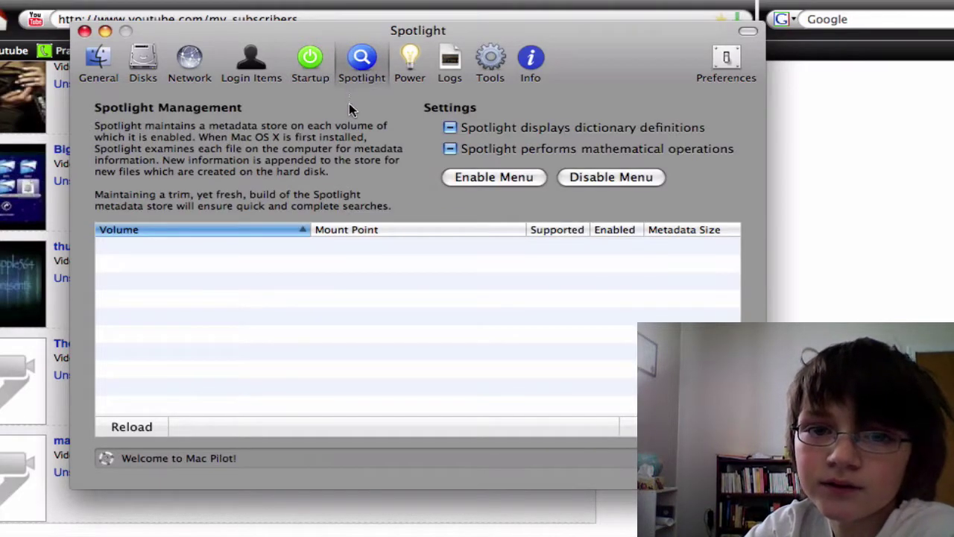
# Review the Power and Logs settings, the Disk & Files, Locate, Manuals and System tools, and the Info section
pyautogui.click(421, 71)
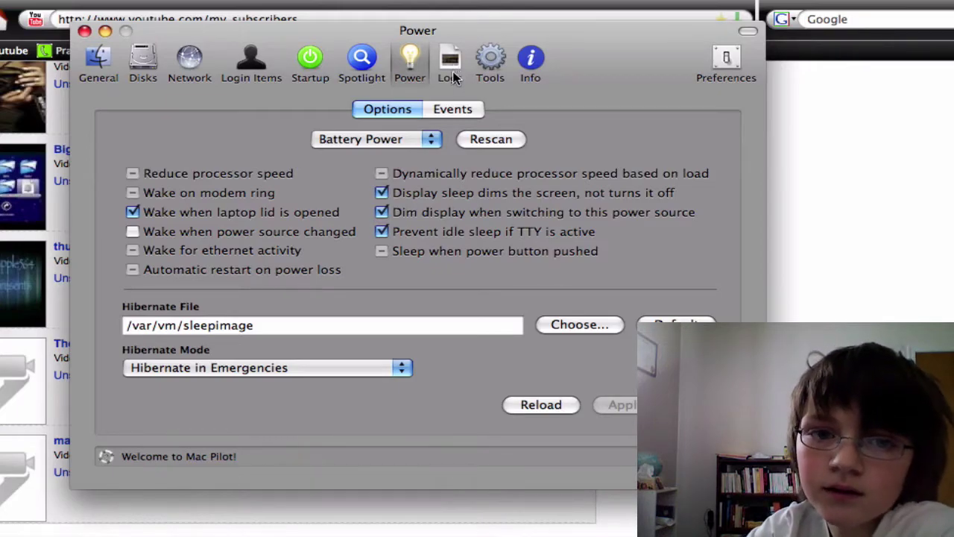
pyautogui.click(449, 66)
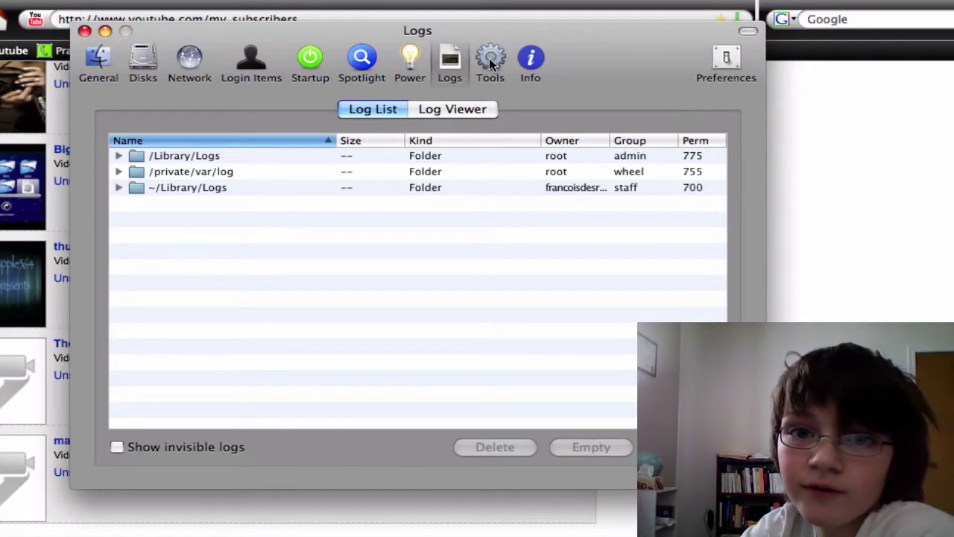
pyautogui.click(489, 58)
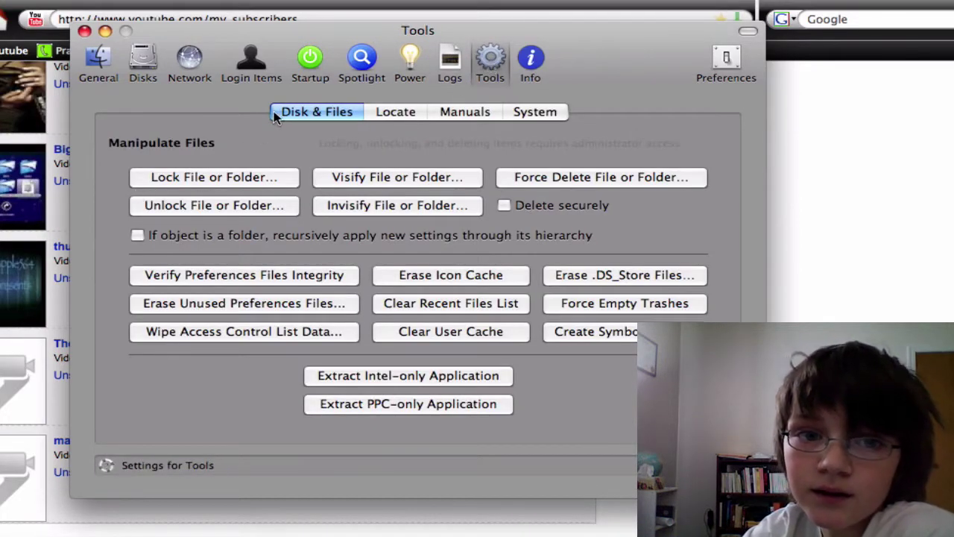
pyautogui.click(414, 117)
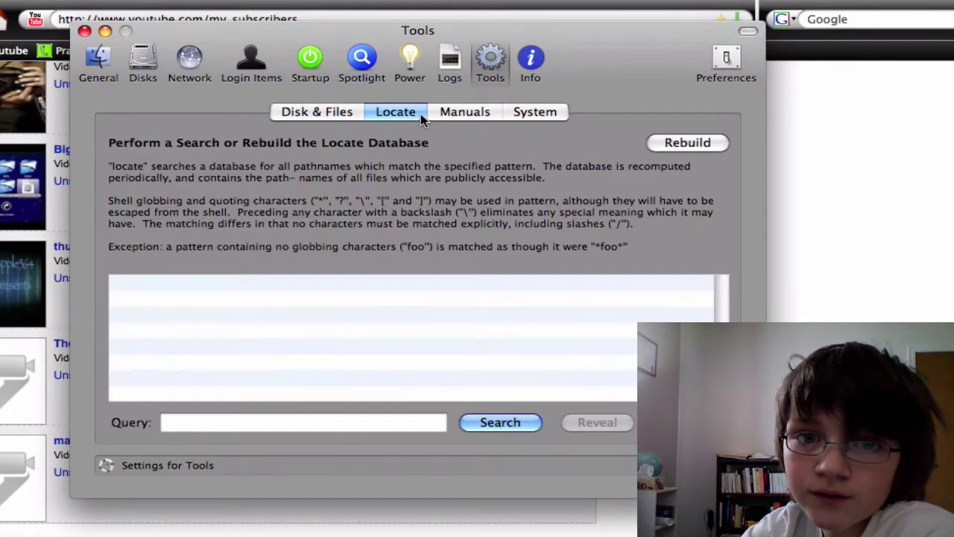
pyautogui.click(480, 112)
pyautogui.click(531, 112)
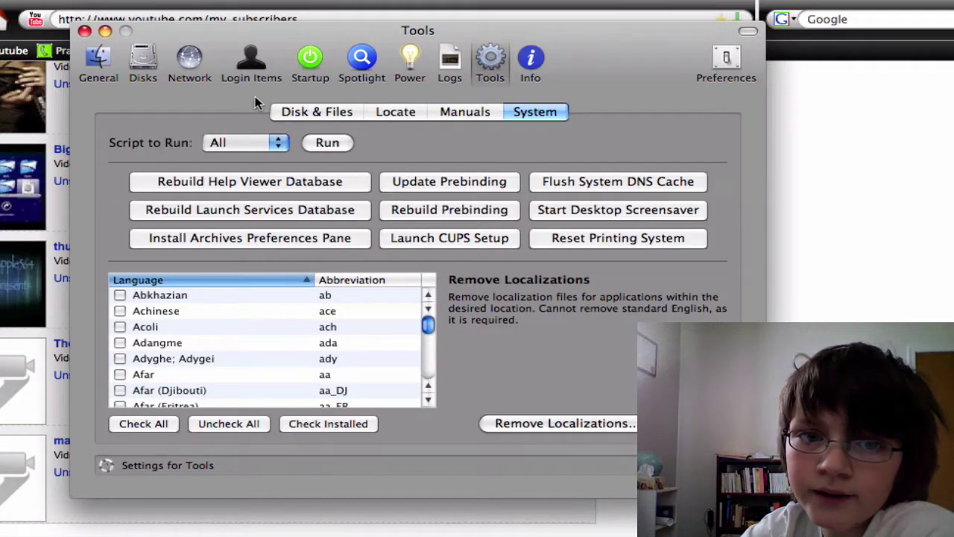
pyautogui.click(308, 112)
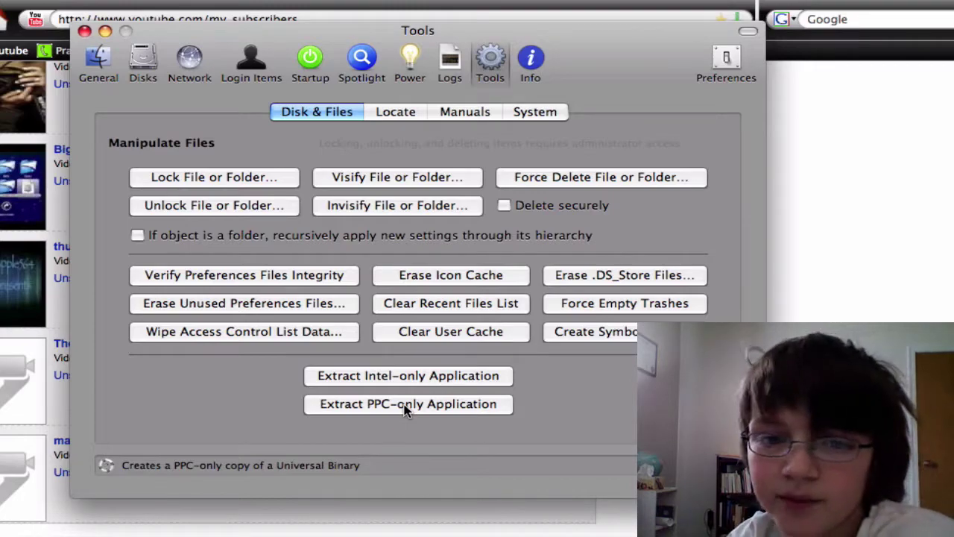
pyautogui.click(531, 59)
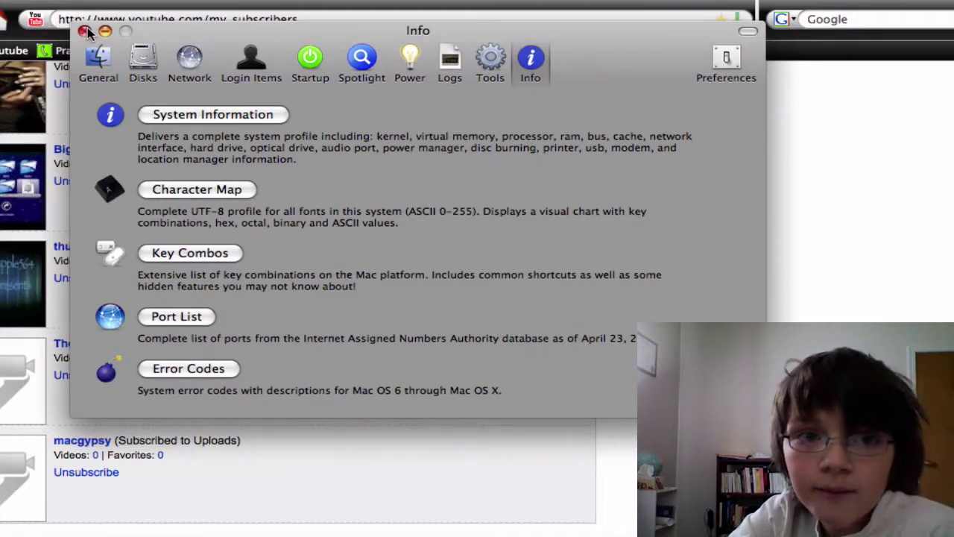
pyautogui.click(104, 63)
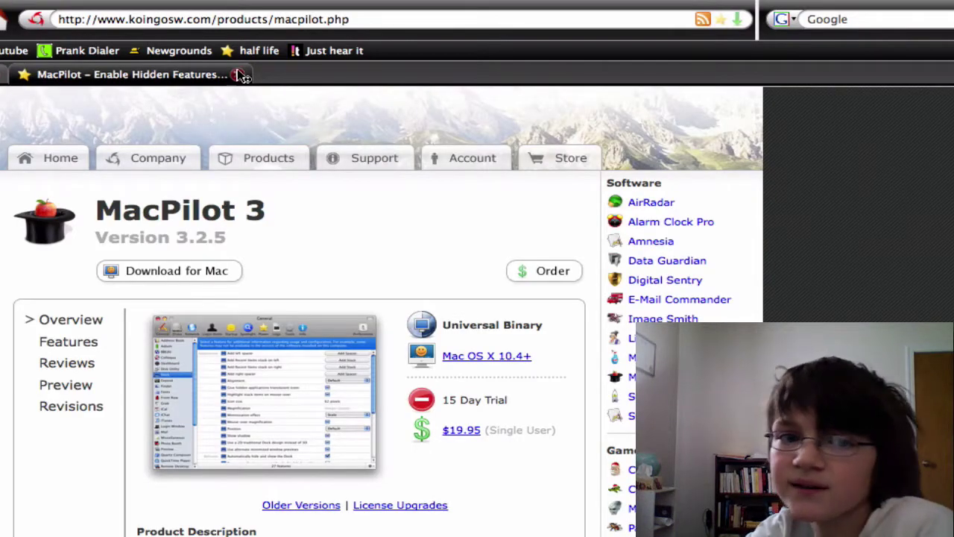
pyautogui.click(238, 75)
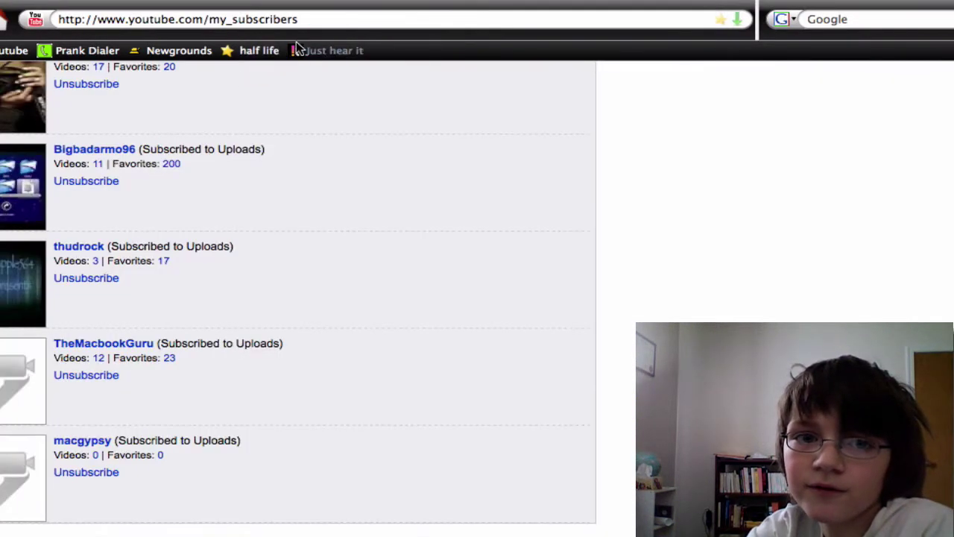
pyautogui.click(319, 20)
pyautogui.write('http://thepiratebay.org/torrent/4171738/Mac_Pilot_3.0.2_%5Bk_d%5D')
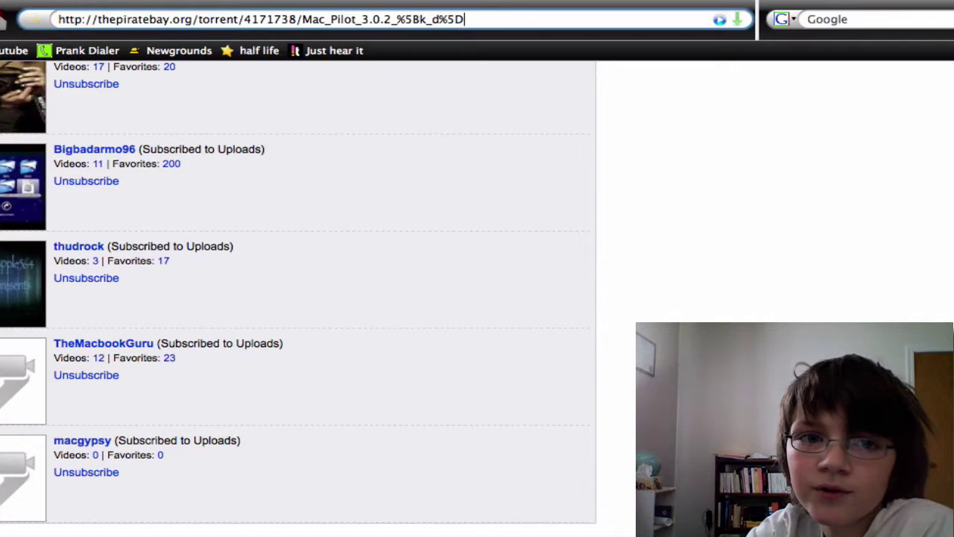
pyautogui.press('Return')
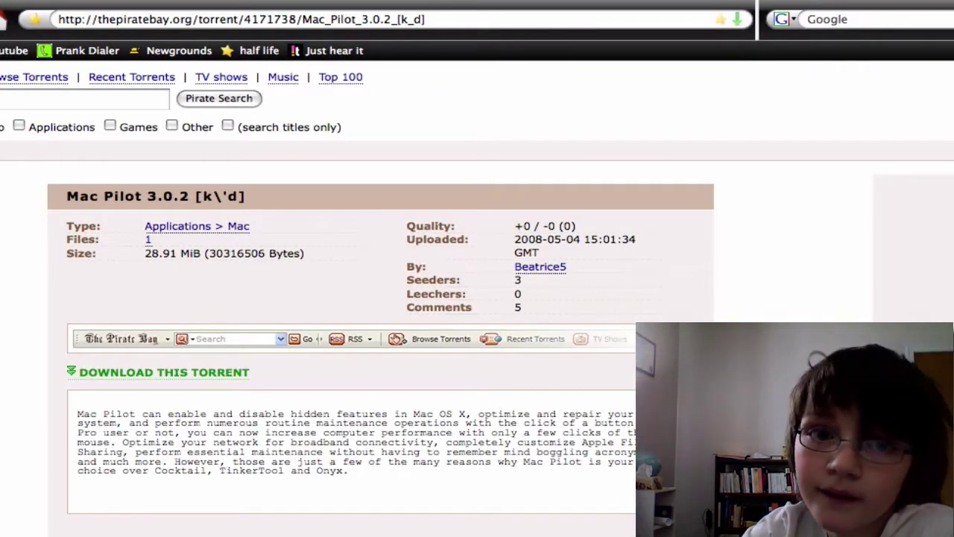
# Download the Mac Pilot 3.0.2 torrent and clear the browser's list of downloads
pyautogui.scroll(-2, 17, 239)
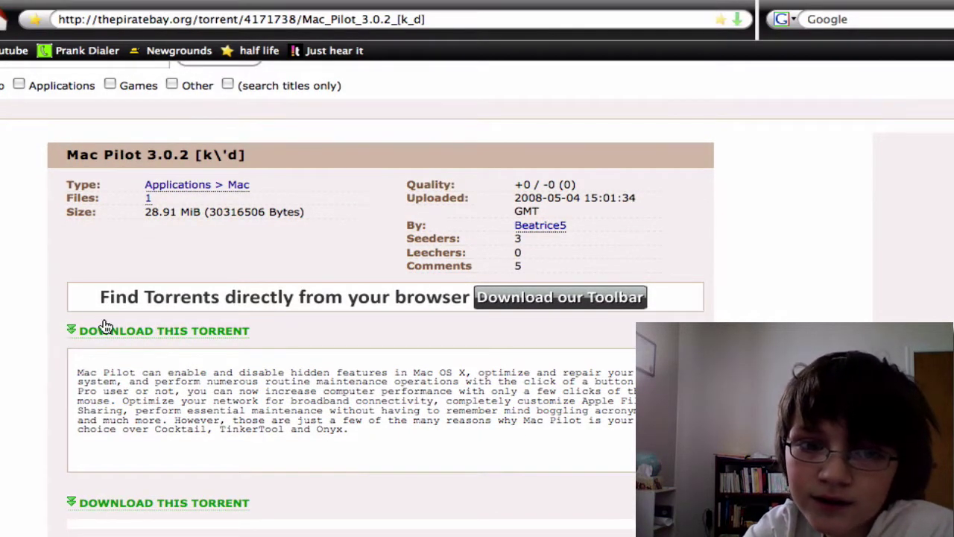
pyautogui.click(103, 330)
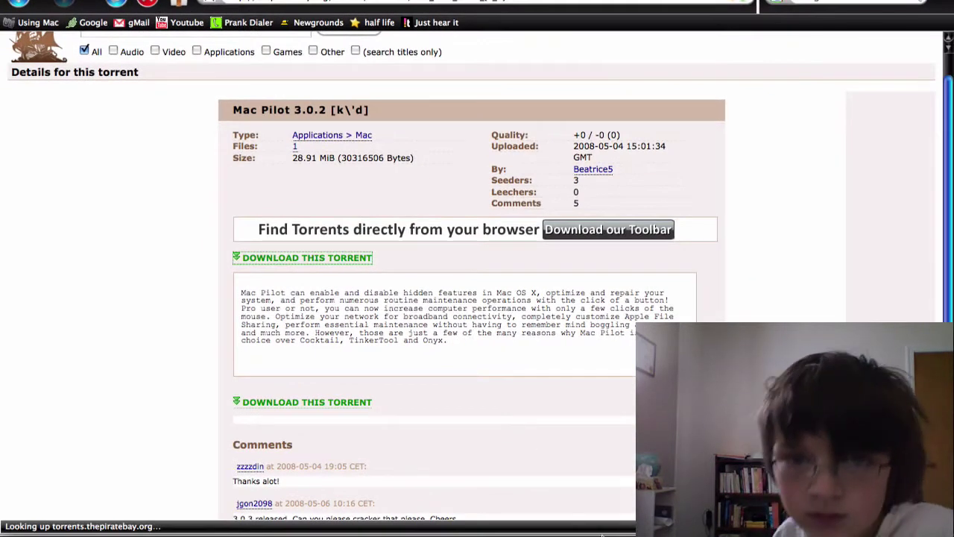
pyautogui.moveTo(530, 535)
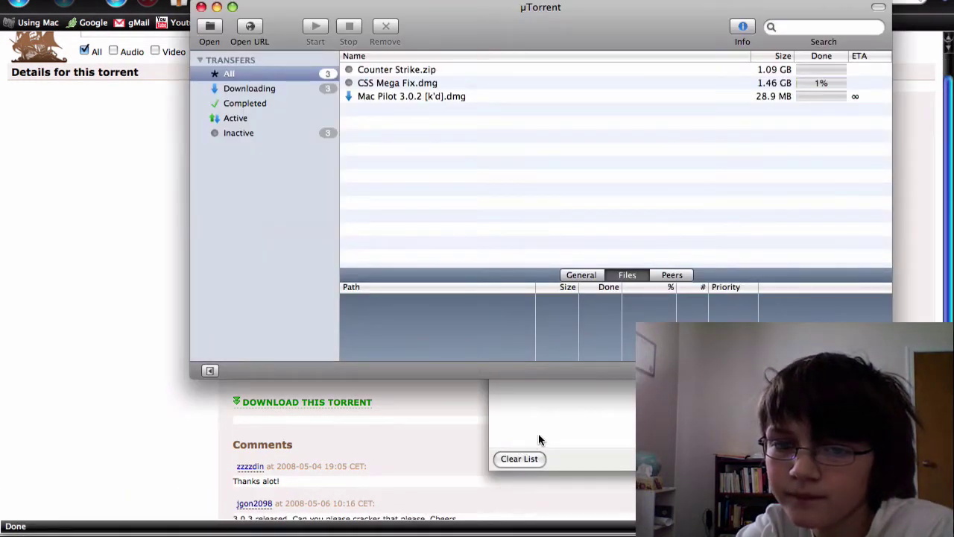
pyautogui.click(538, 433)
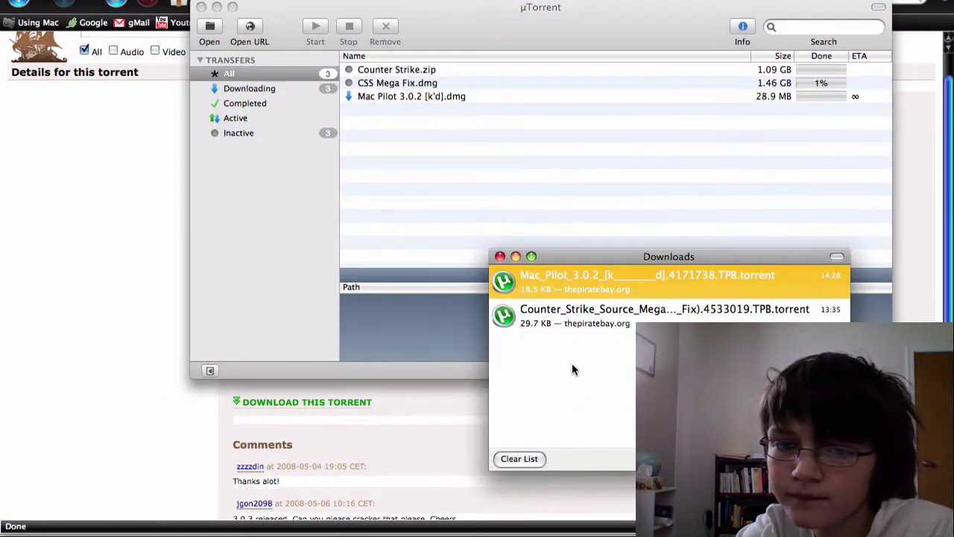
pyautogui.click(512, 457)
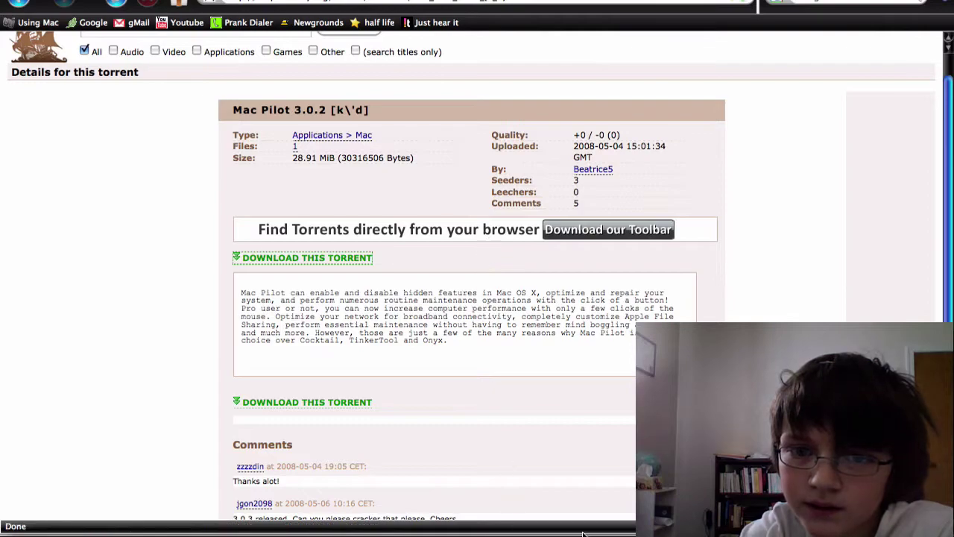
# Switch to µTorrent, remove the Mac Pilot 3.0.2 transfer, view the inactive transfers and close the window
pyautogui.moveTo(591, 534)
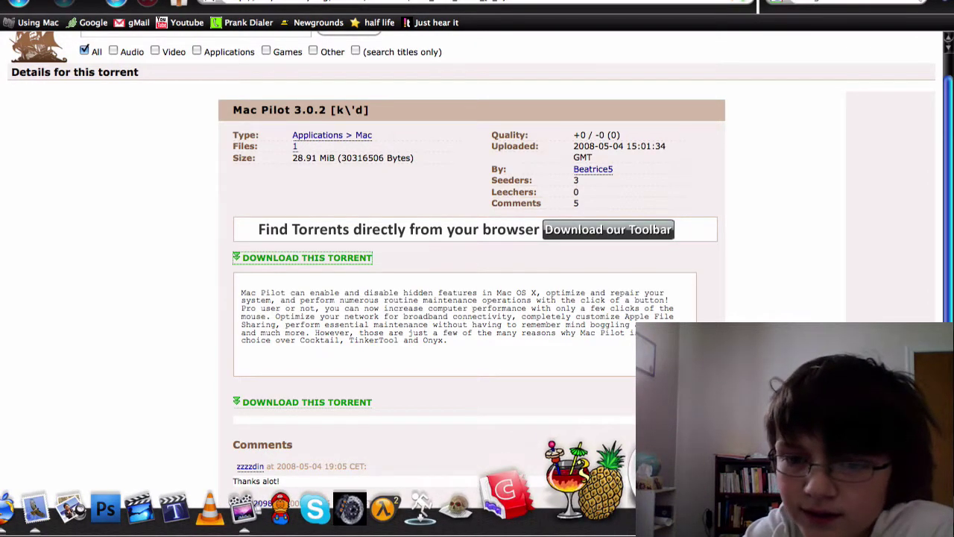
pyautogui.click(642, 508)
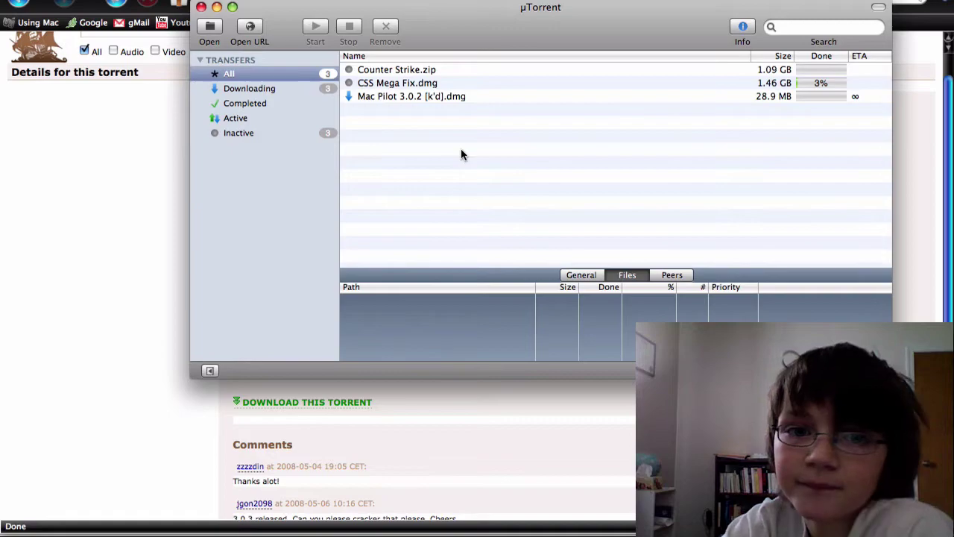
pyautogui.click(460, 97)
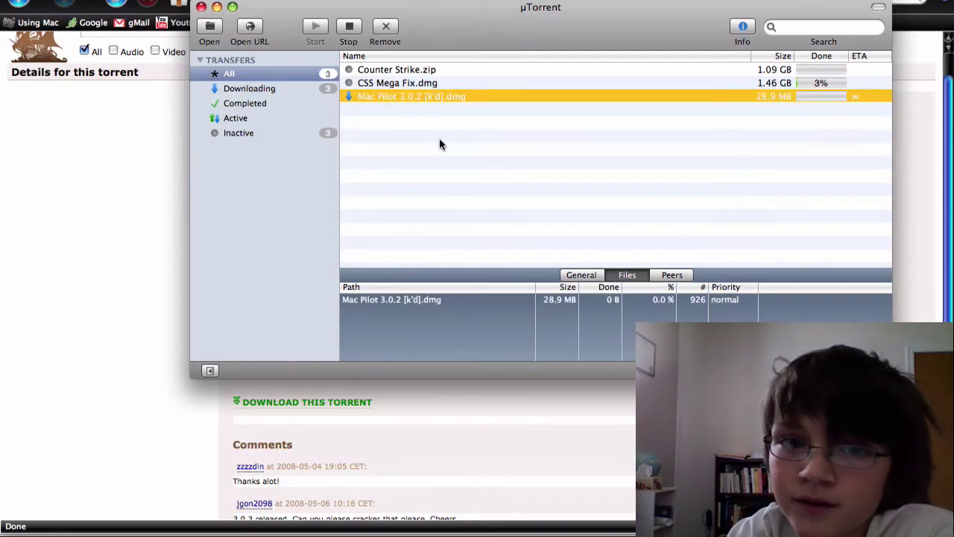
pyautogui.rightClick(391, 95)
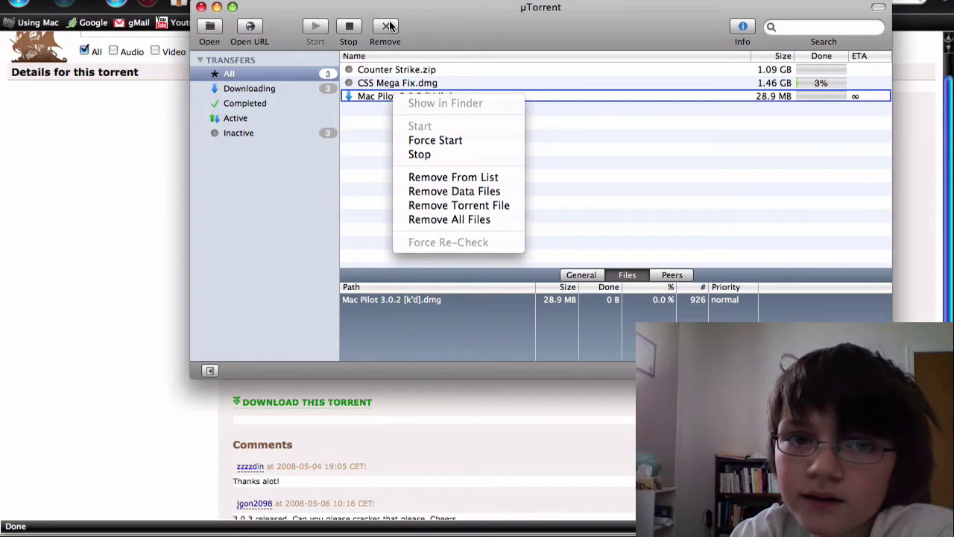
pyautogui.click(414, 214)
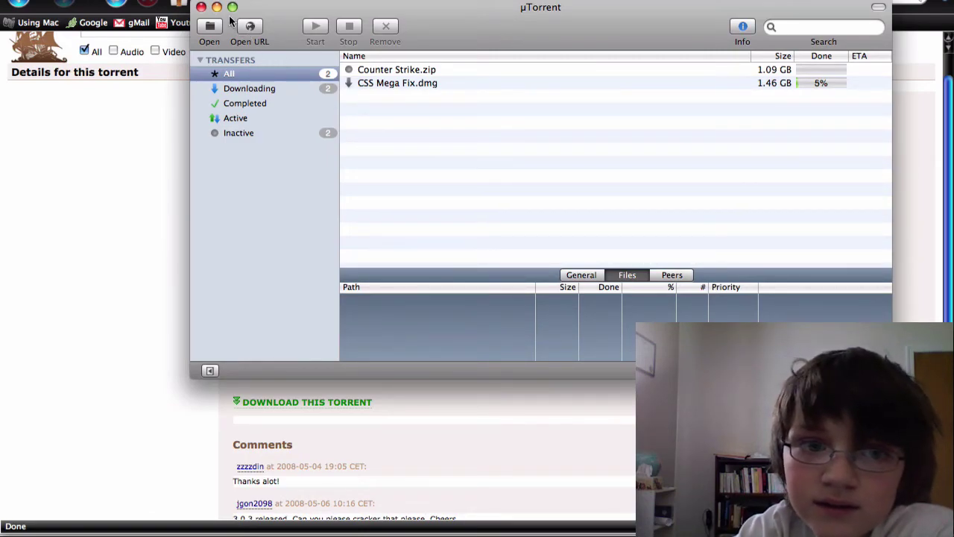
pyautogui.click(257, 133)
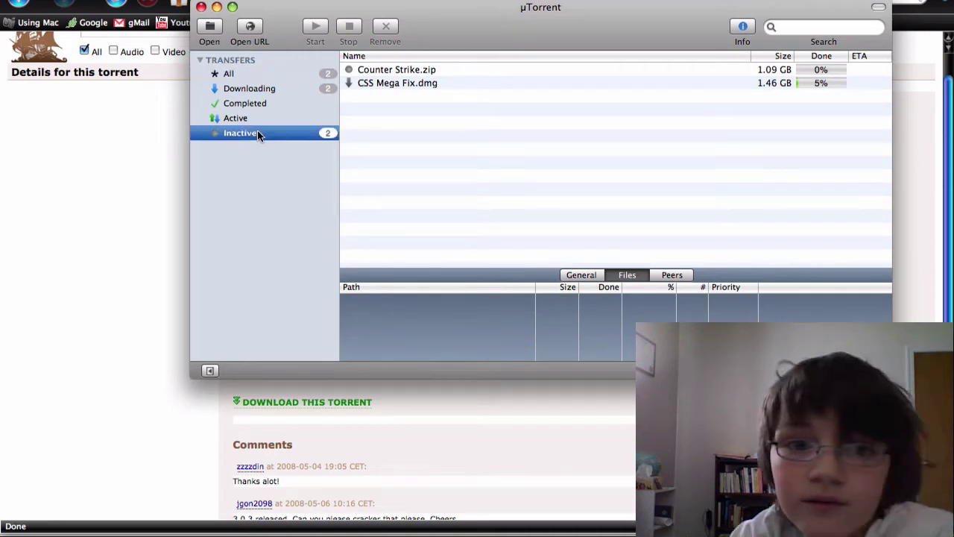
pyautogui.click(201, 6)
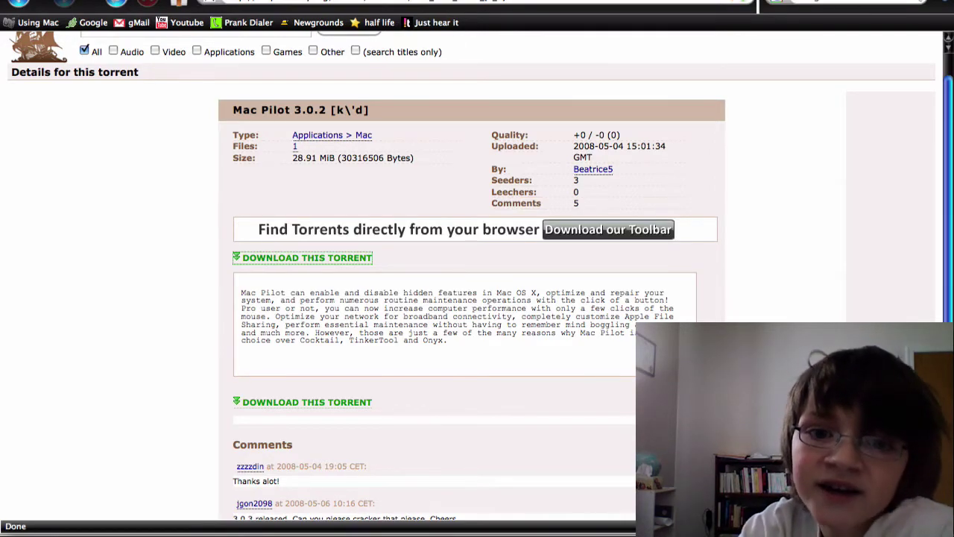
# Reopen the YouTube account overview from the browsing history and look through the full list of subscribers
pyautogui.click(223, 1)
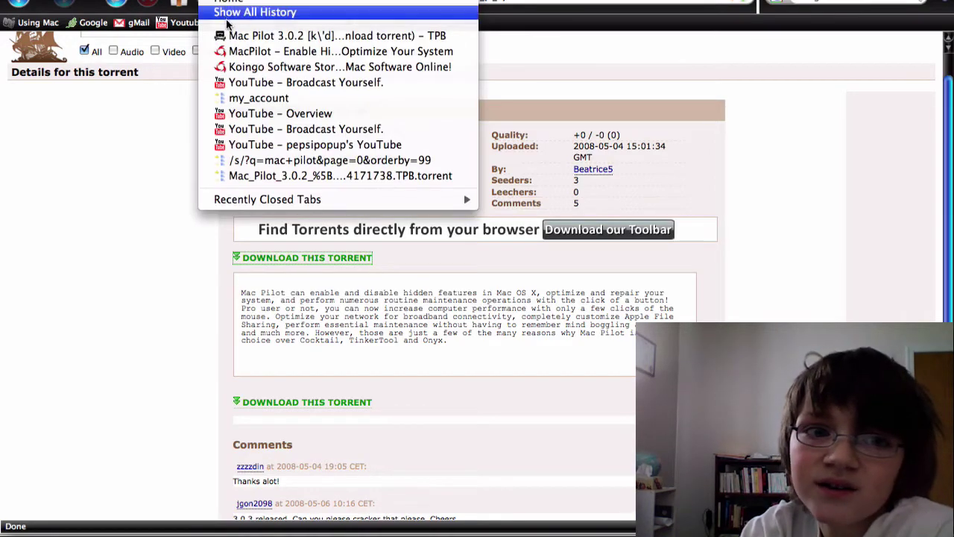
pyautogui.click(271, 115)
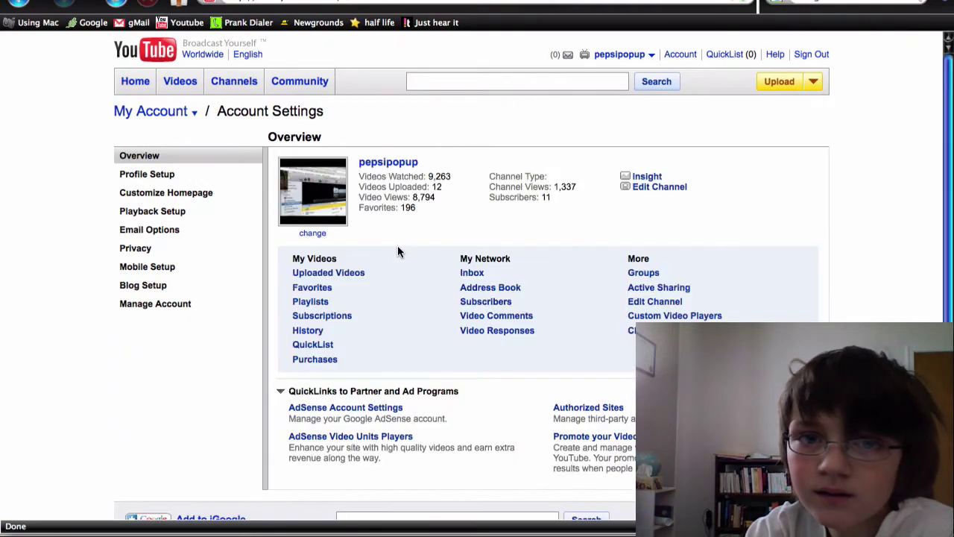
pyautogui.click(479, 306)
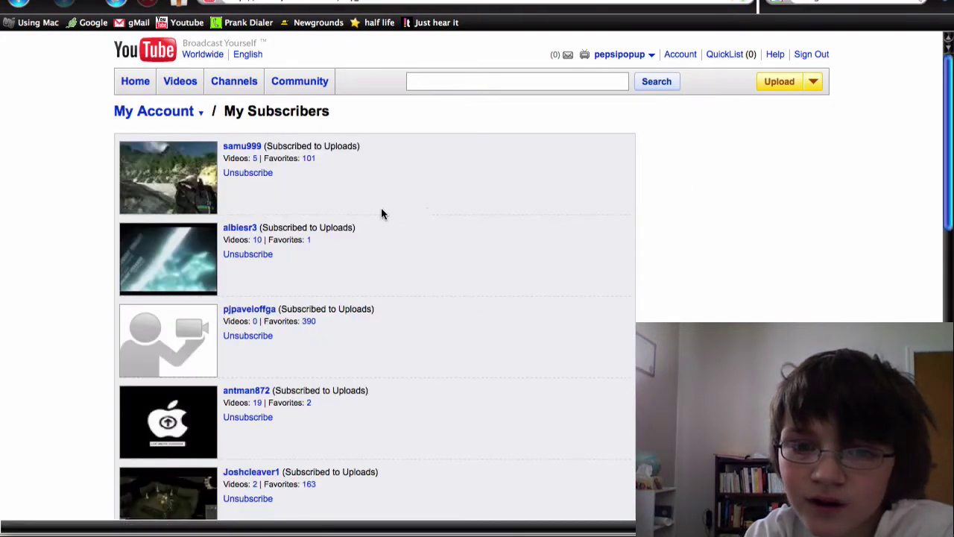
pyautogui.scroll(-7, 329, 164)
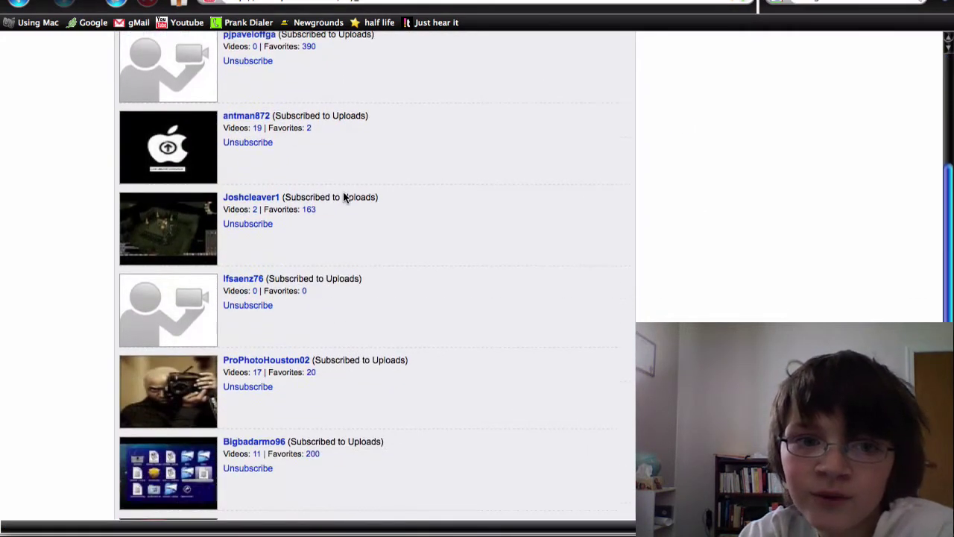
pyautogui.scroll(-10, 344, 196)
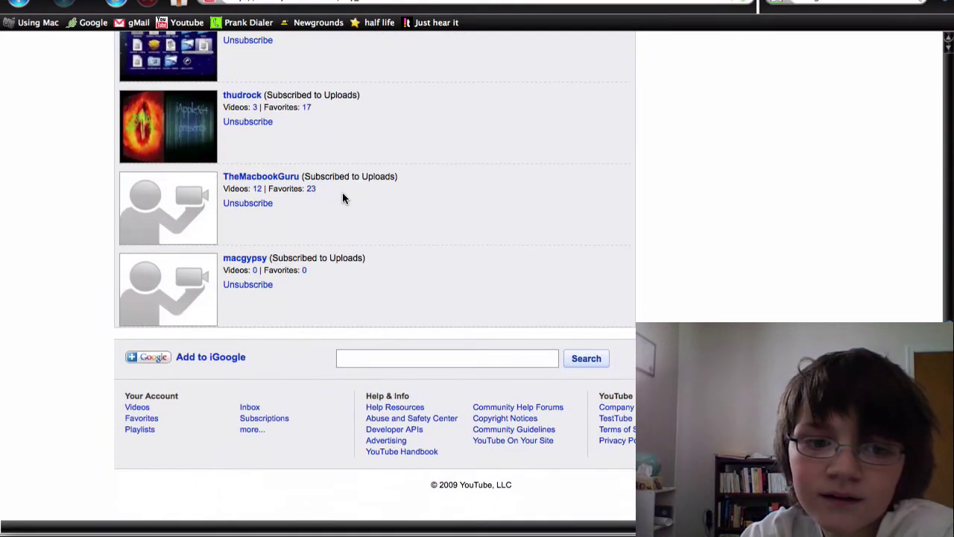